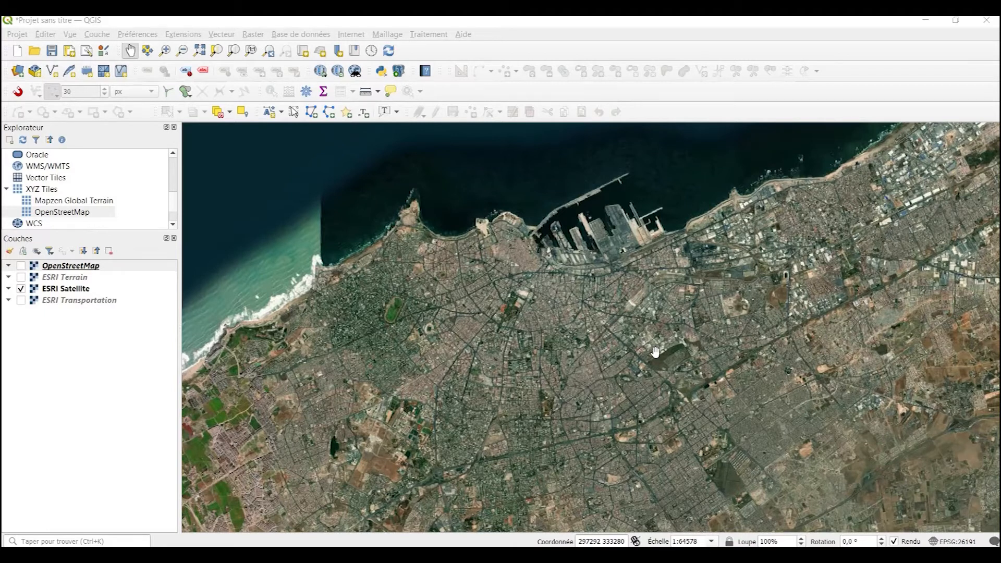
Step: Start a new GeoPackage layer with database myDB, table name Espace vert and Polygon (Polygone) geometry
drag(532, 327, 539, 385)
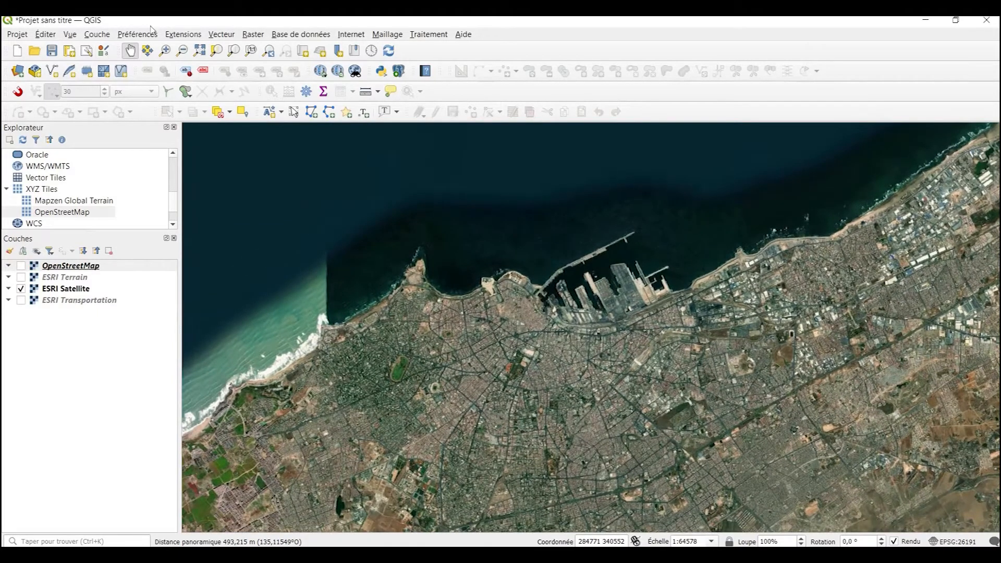
click(97, 34)
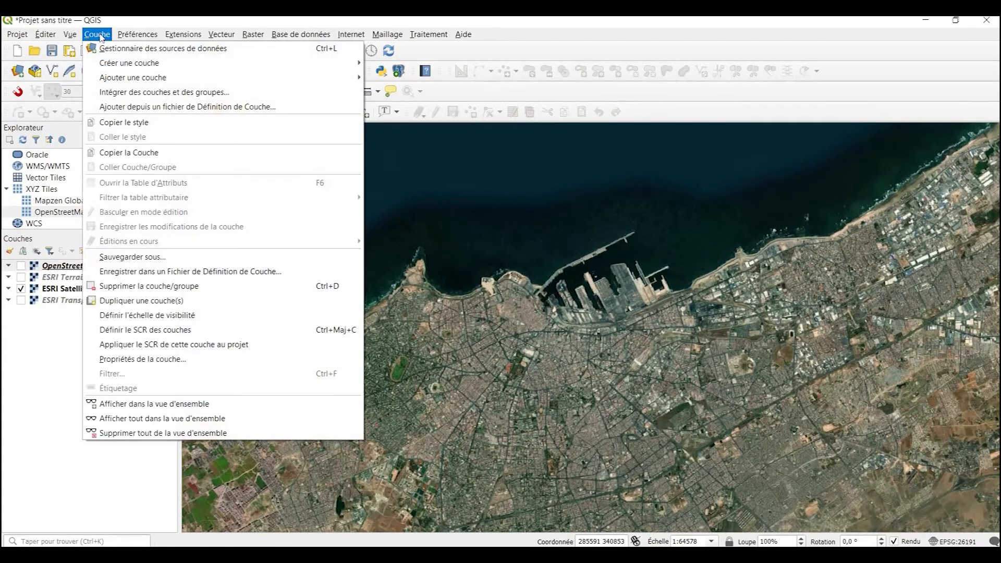
mouse_move(110, 65)
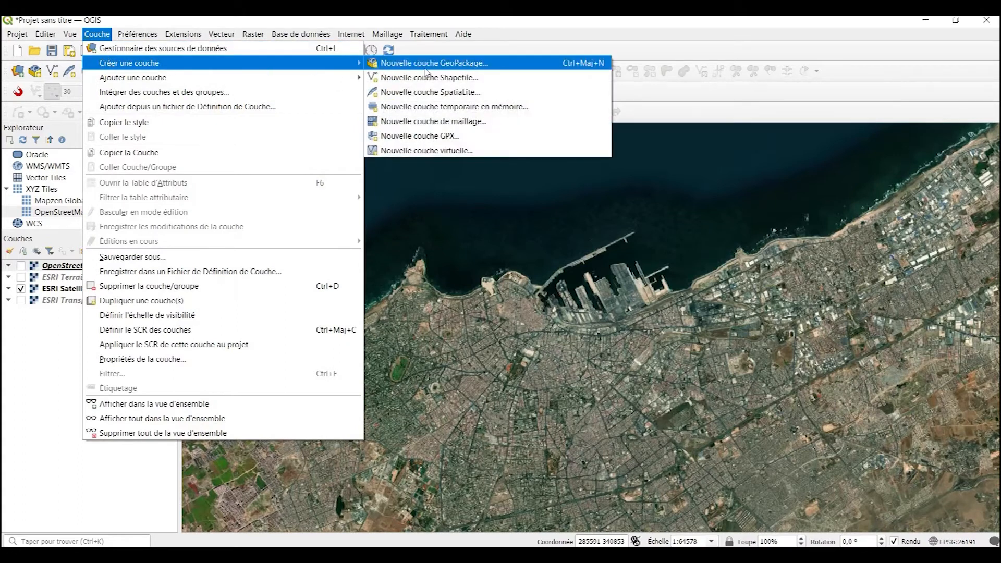
click(484, 63)
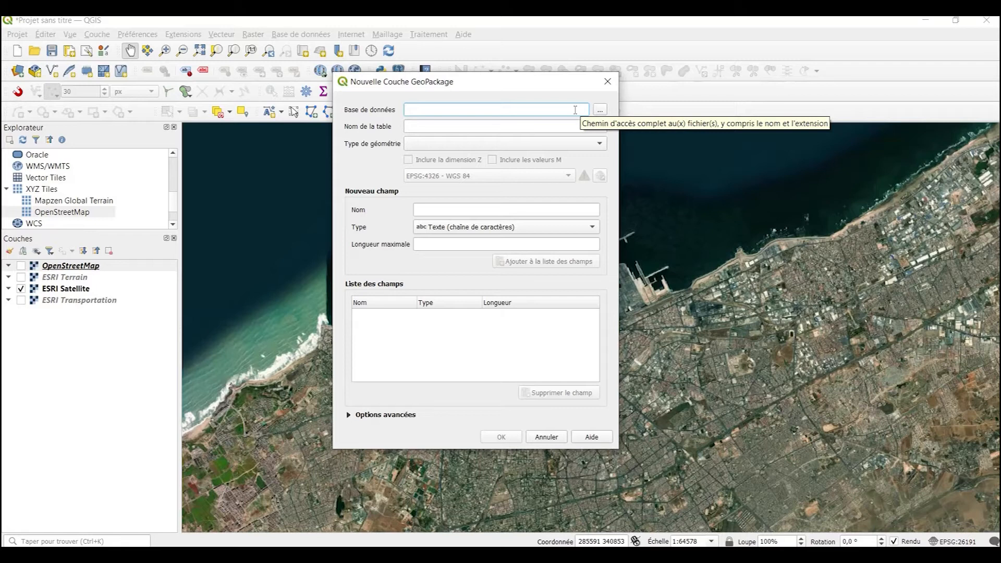
text(myDB)
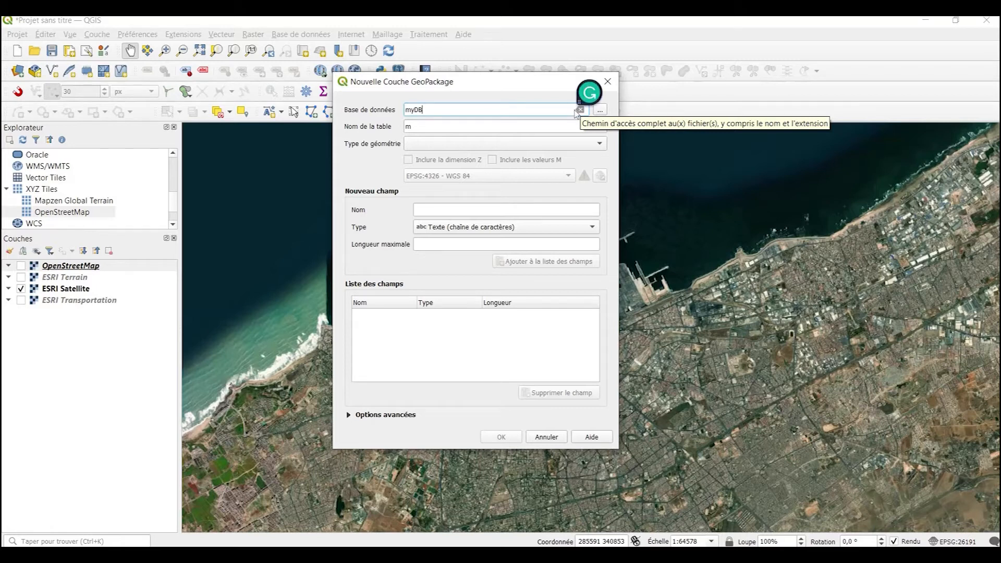
key(Tab)
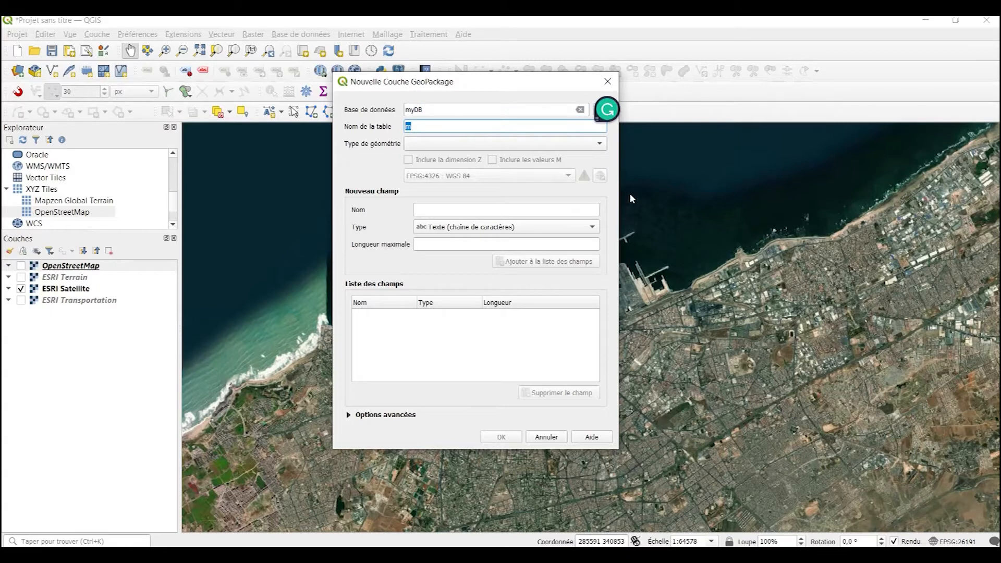
text(Espace vert)
click(593, 145)
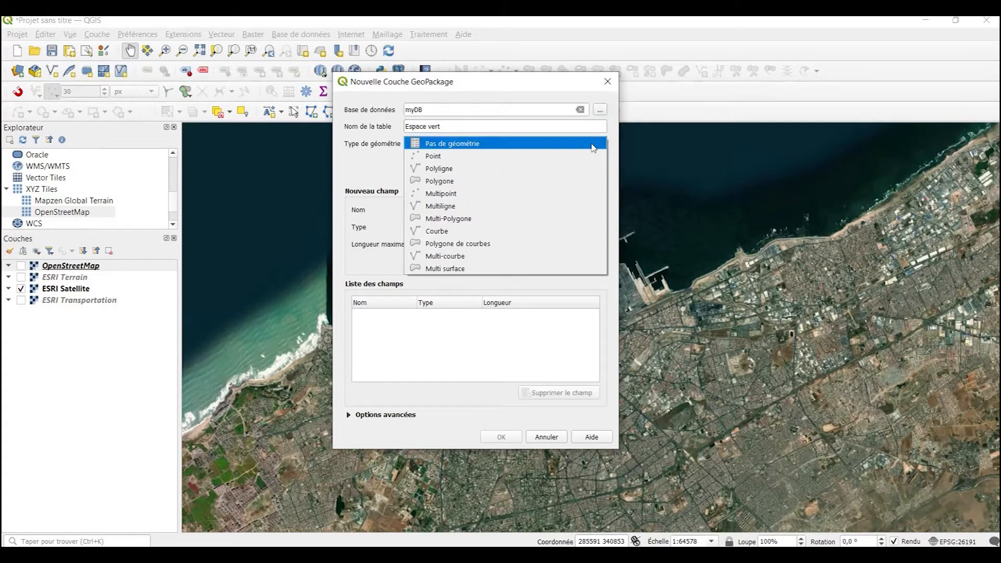
click(445, 182)
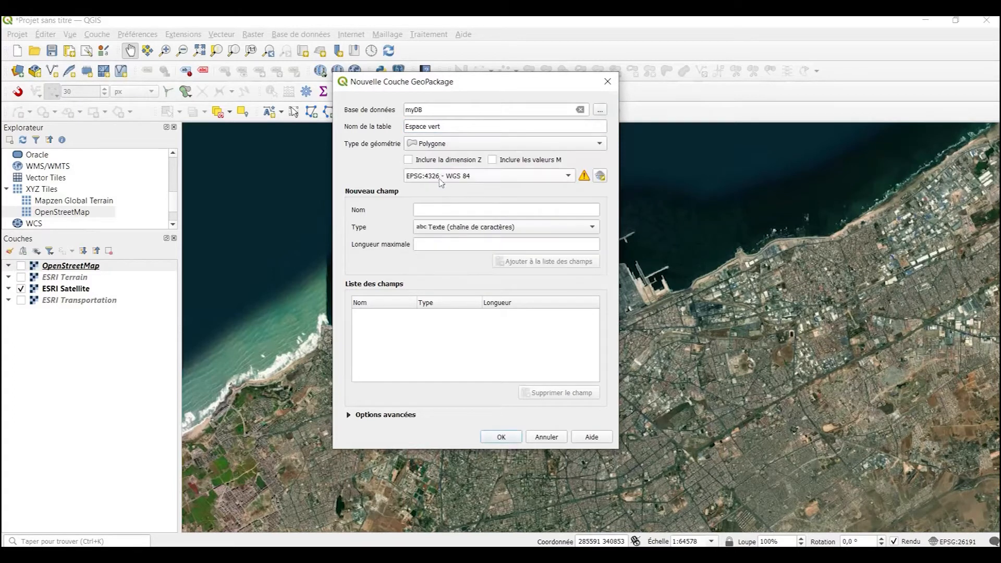
click(512, 145)
click(479, 146)
Step: Set the new layer's coordinate reference system to EPSG:26191 - Merchich / Nord Maroc
click(601, 175)
click(413, 165)
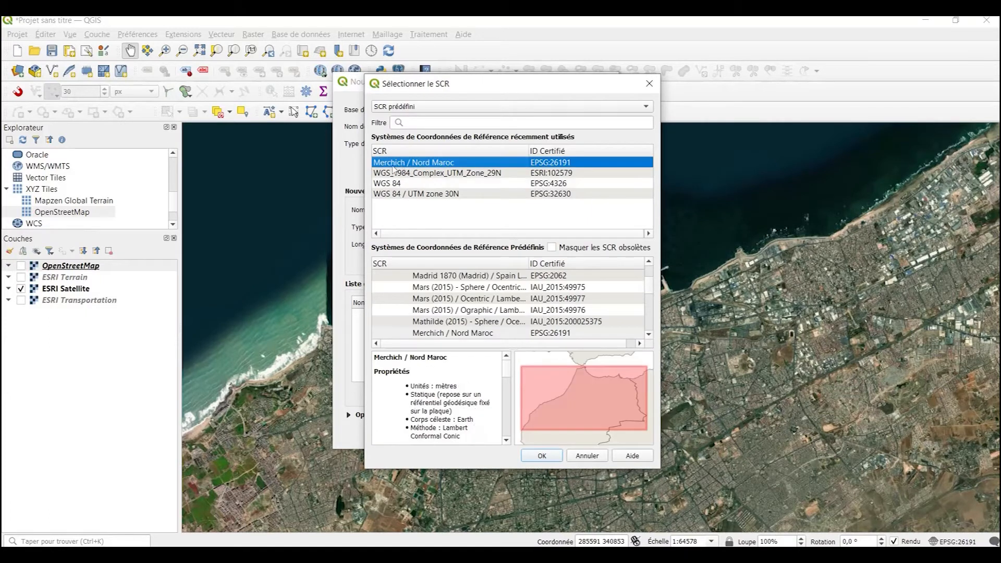
click(541, 456)
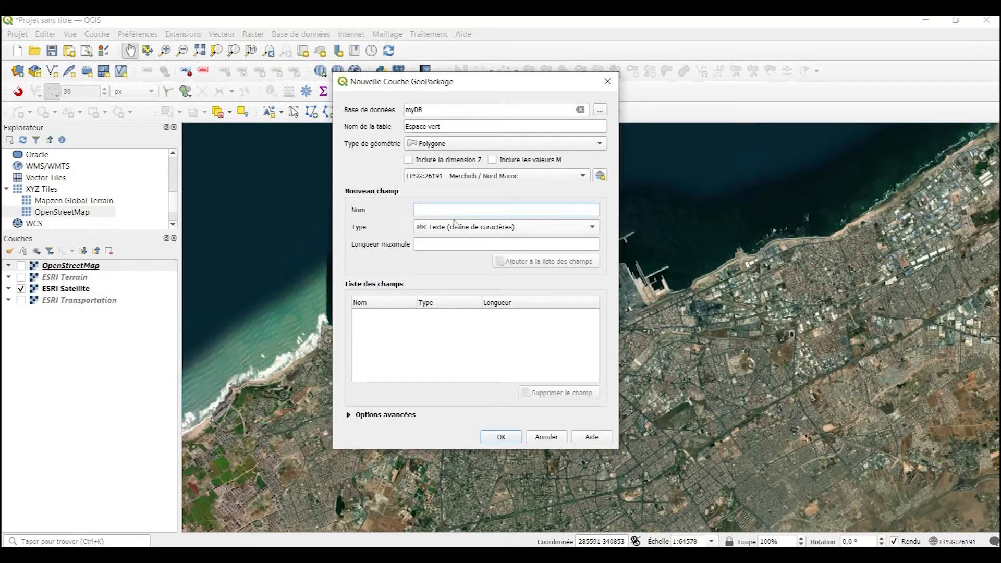
Step: Add a text field named Nom with a maximum length of 100 to the layer's field list
text(Nom)
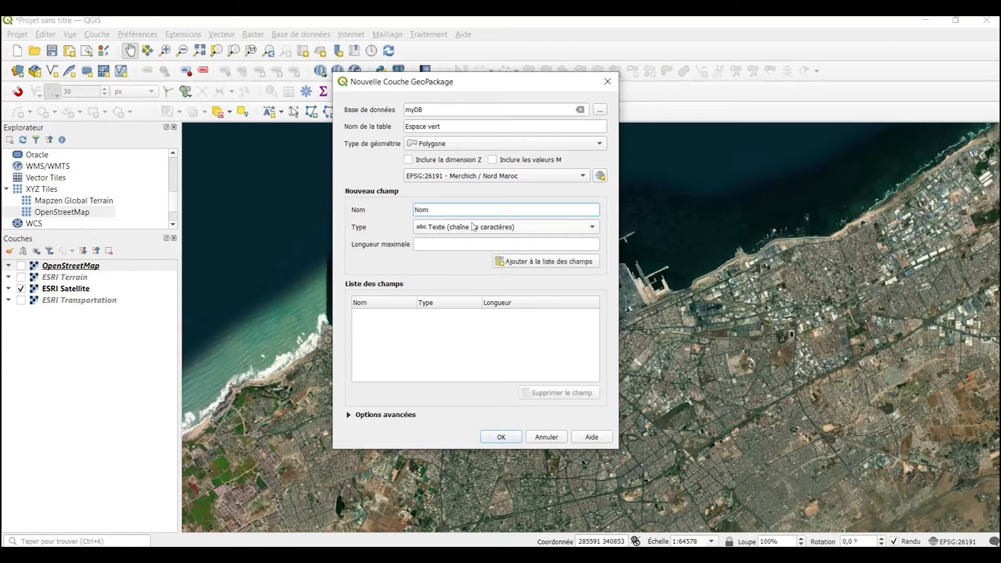
click(436, 249)
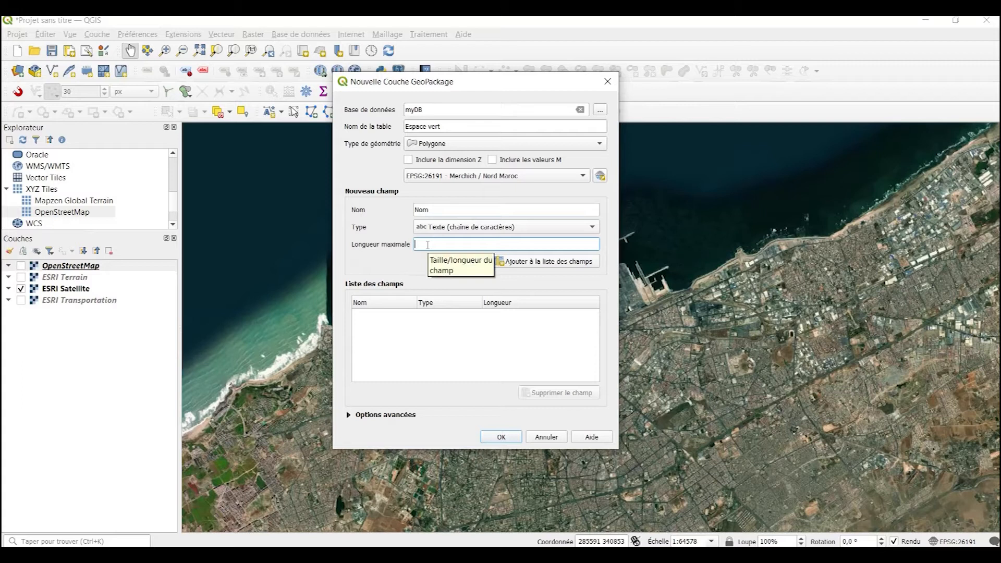
text(100)
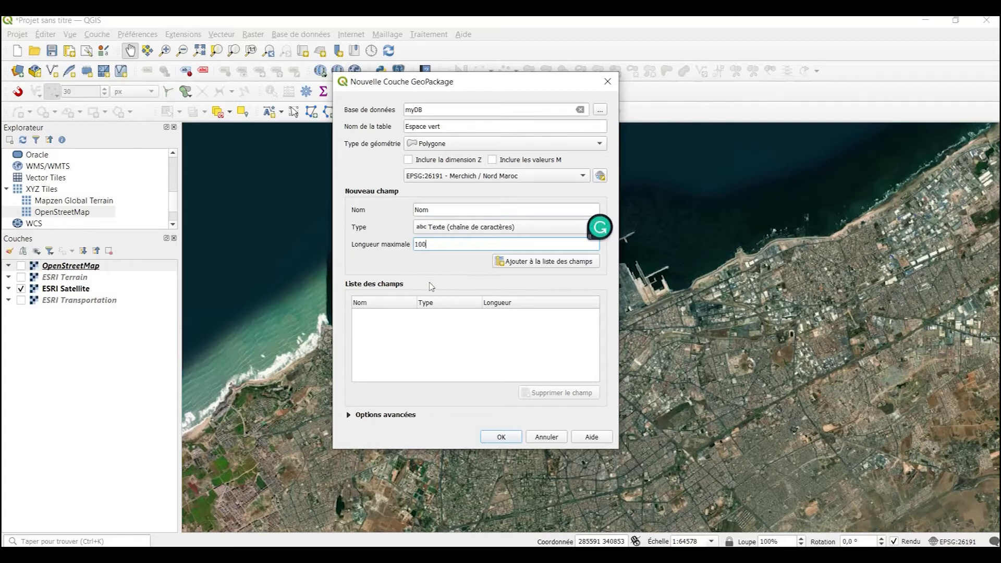
click(541, 262)
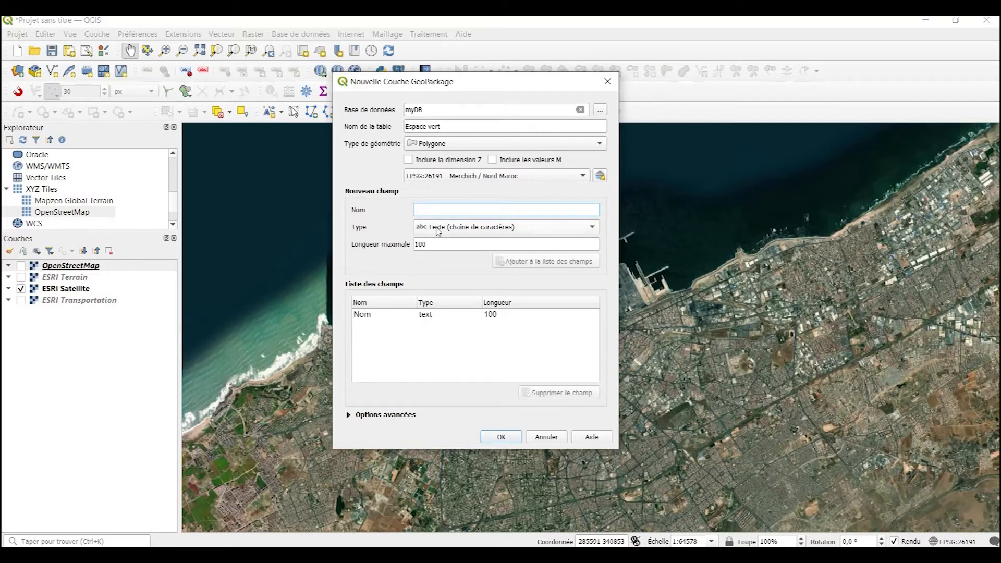
Step: Add a 32-bit integer field named Reference and create the Espace vert layer
text(Refe)
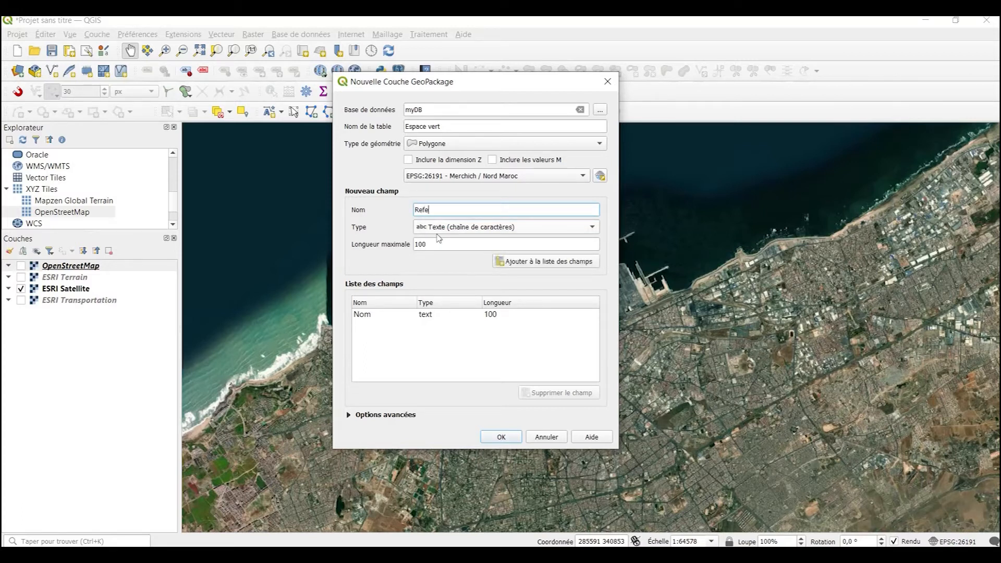
click(463, 228)
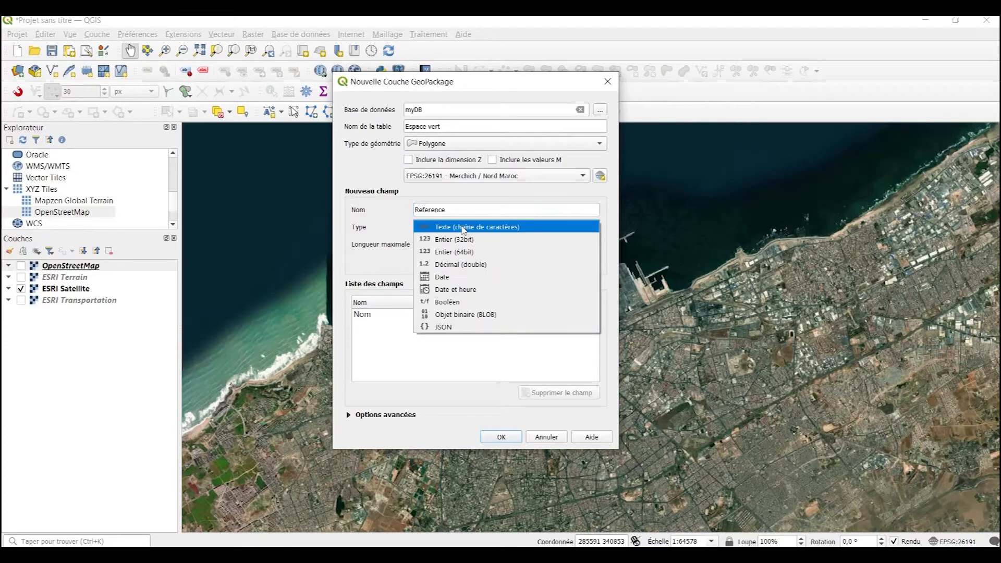
click(453, 241)
click(526, 266)
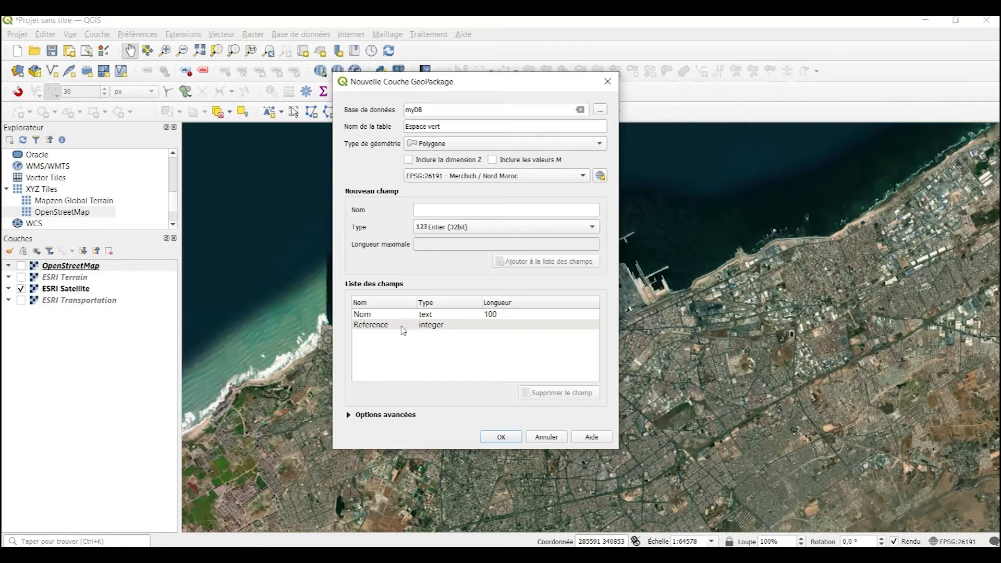
click(437, 208)
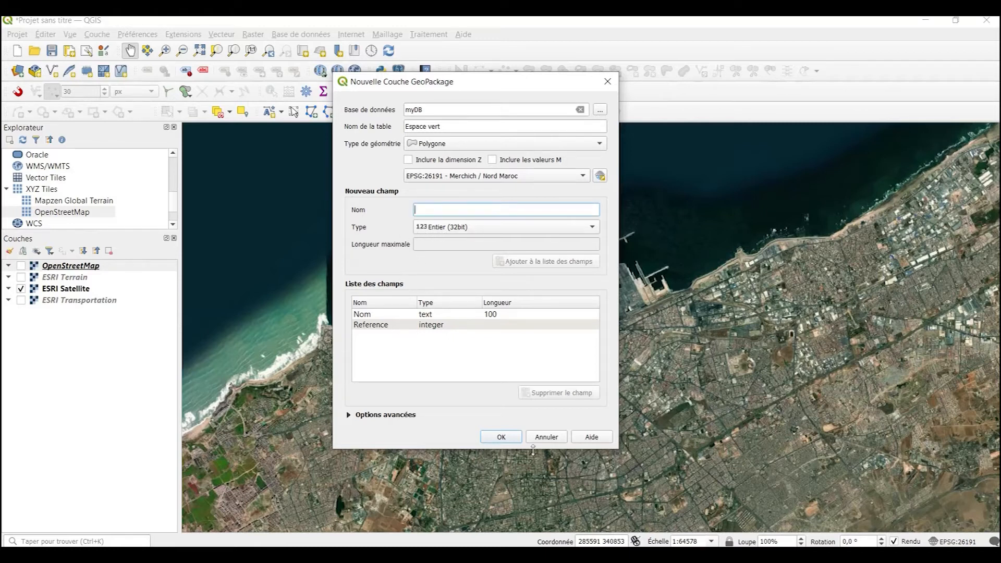
click(490, 439)
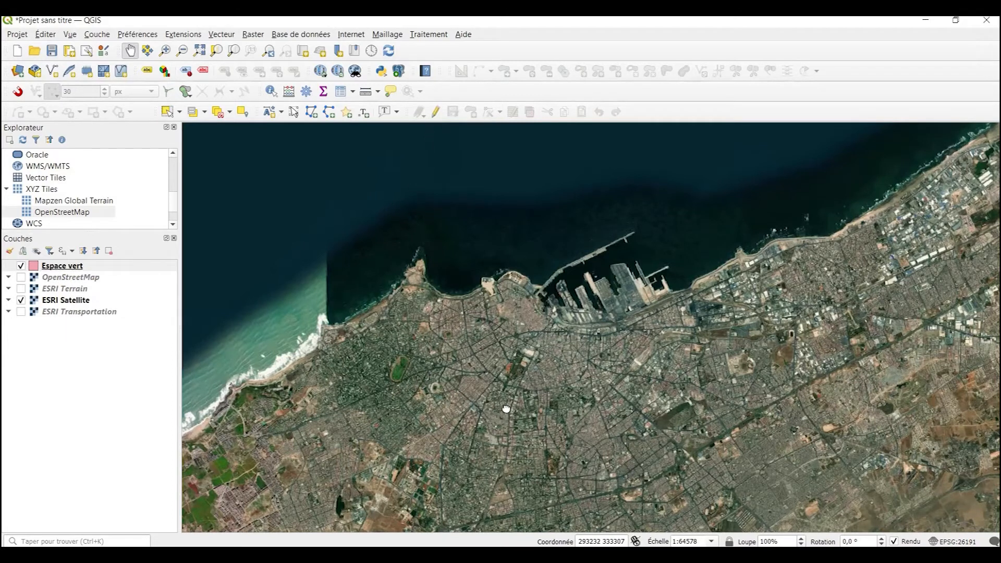
Step: Enable editing on the Espace vert layer around the central park and undock the digitizing toolbar over the map
drag(507, 410, 506, 360)
drag(511, 313, 467, 331)
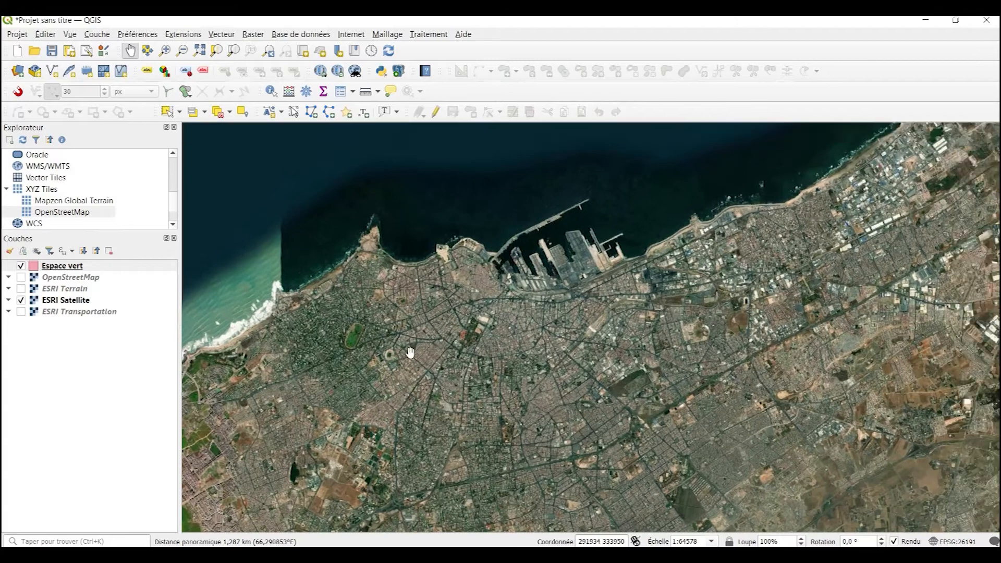
scroll(454, 342, up, 1)
scroll(516, 329, up, 2)
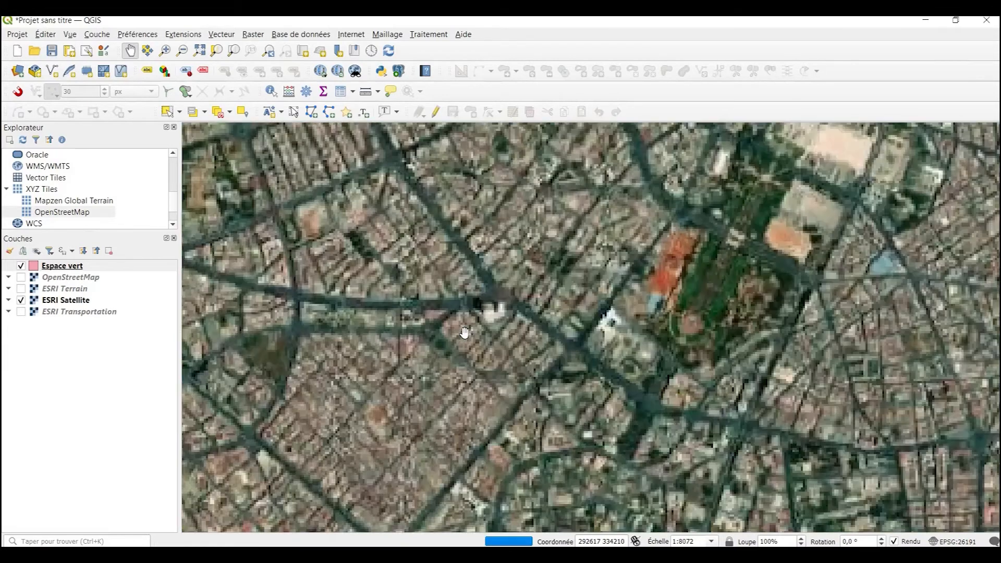
drag(524, 374, 683, 348)
drag(889, 228, 600, 359)
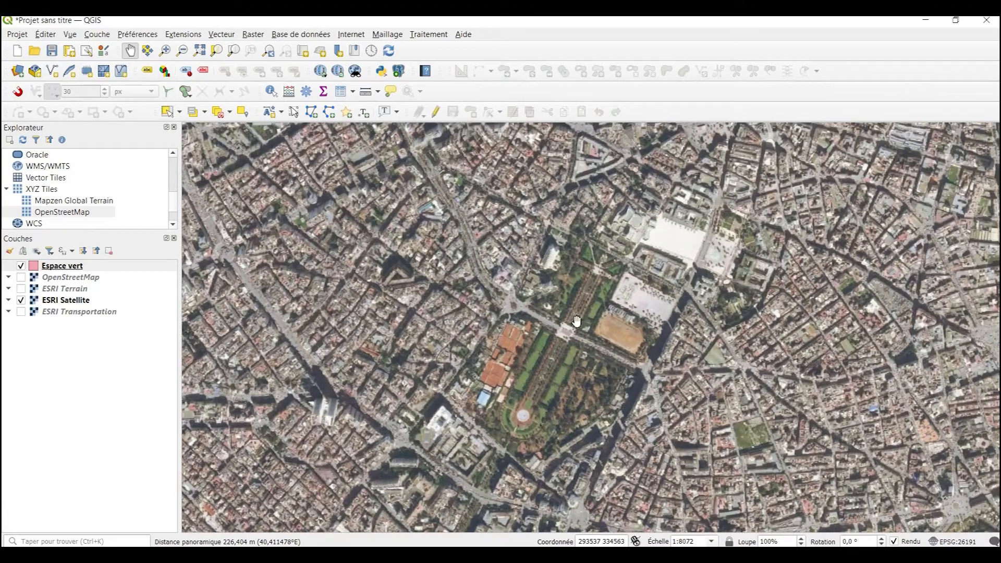
drag(471, 358, 462, 318)
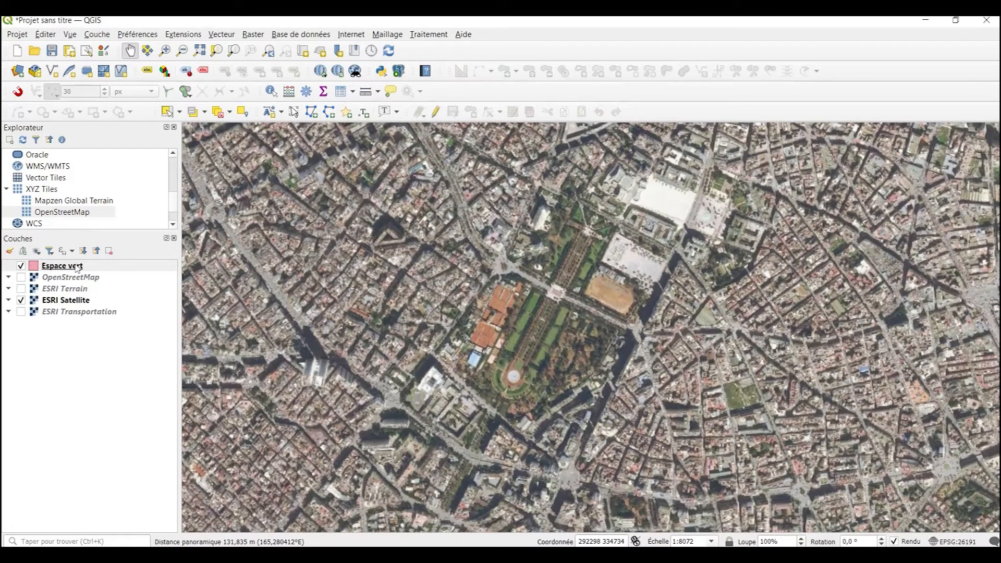
click(435, 111)
drag(412, 112, 280, 175)
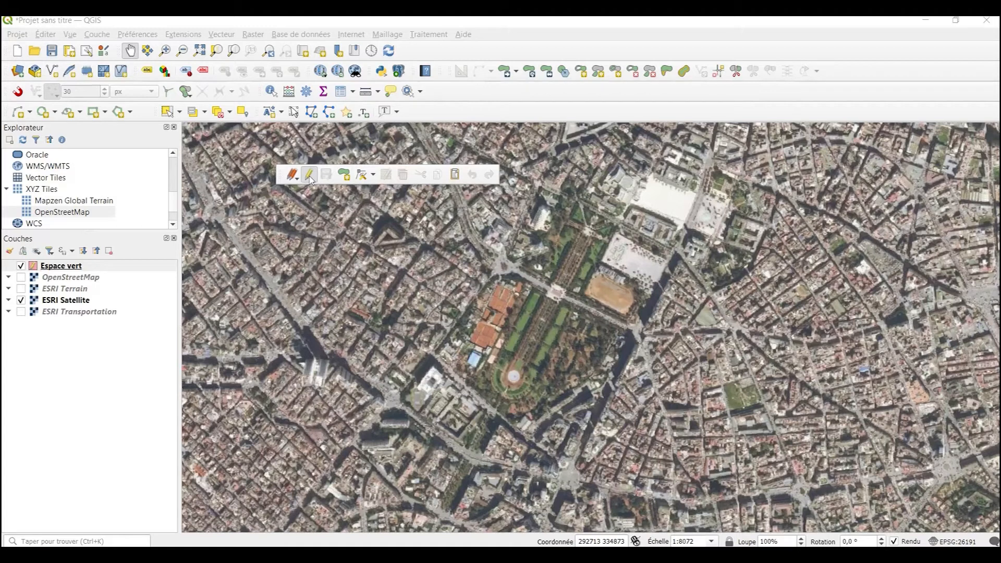
Step: Digitize a polygon around the central park's outline, leaving out the tennis courts and the pale paved area
click(344, 174)
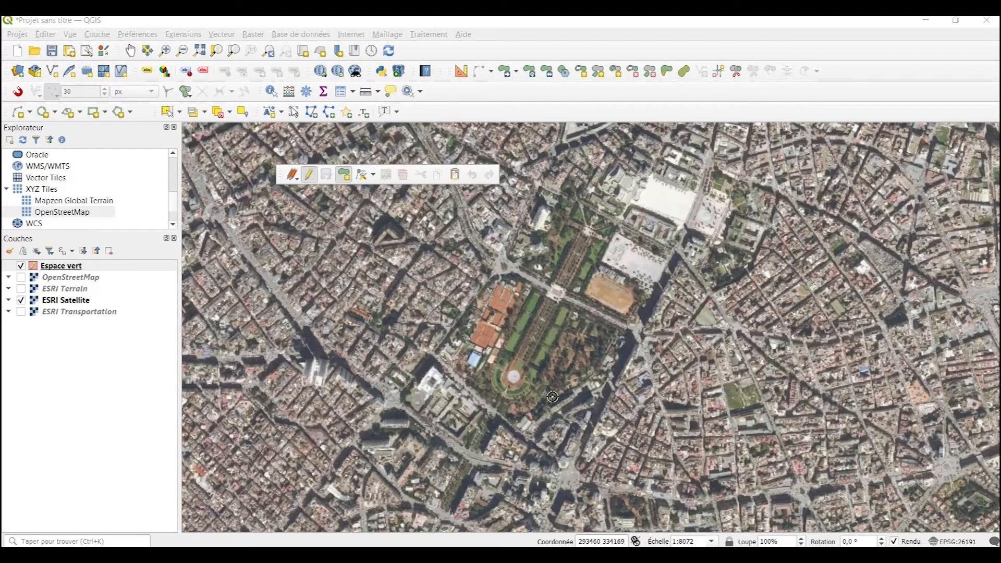
click(516, 414)
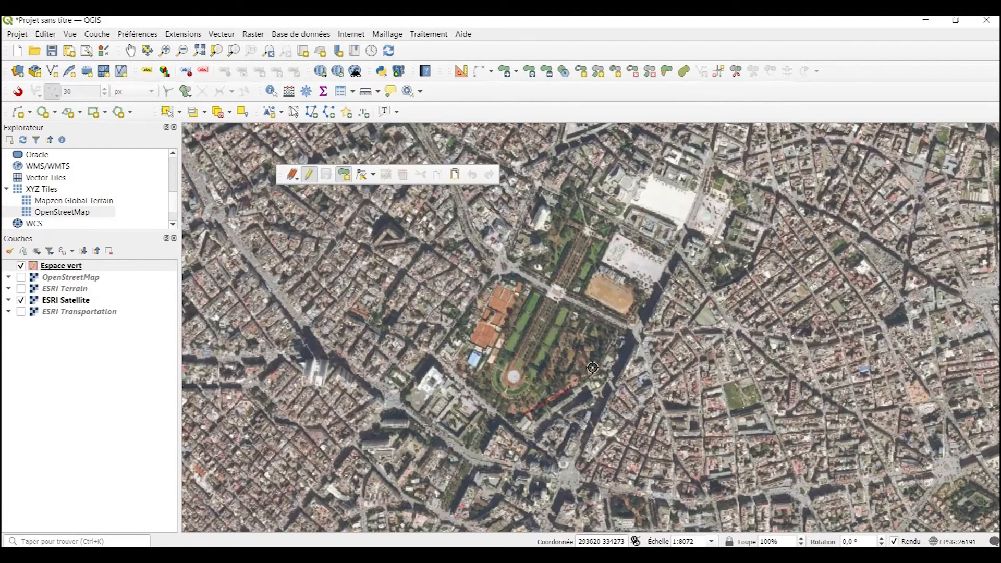
click(645, 287)
click(599, 263)
click(616, 221)
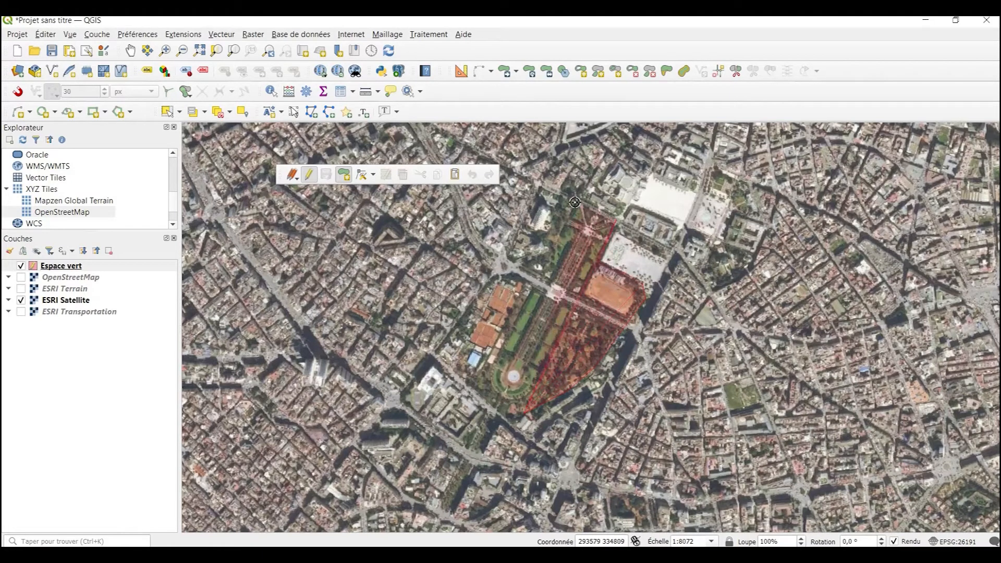
click(543, 189)
click(506, 257)
click(535, 280)
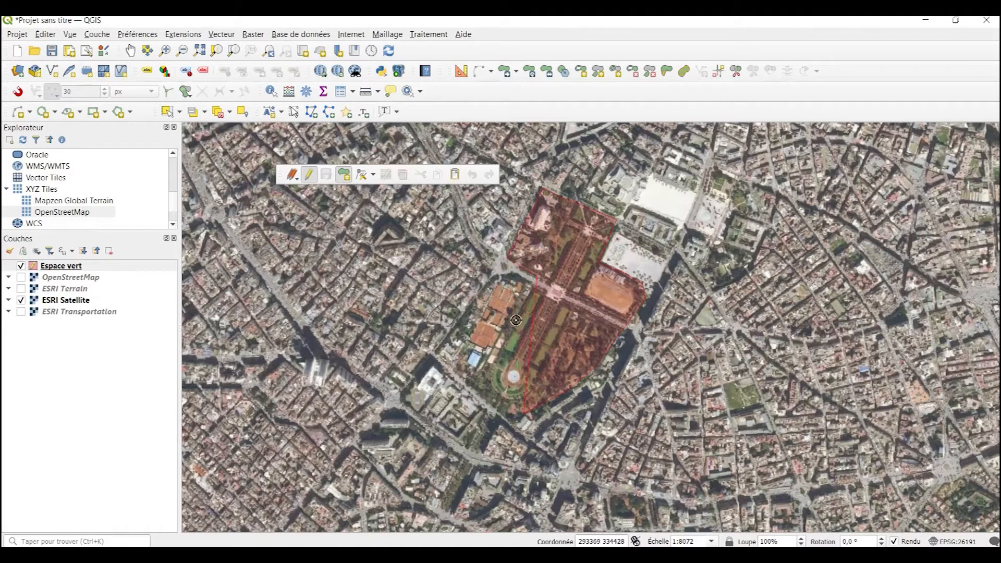
click(504, 341)
click(469, 377)
click(511, 423)
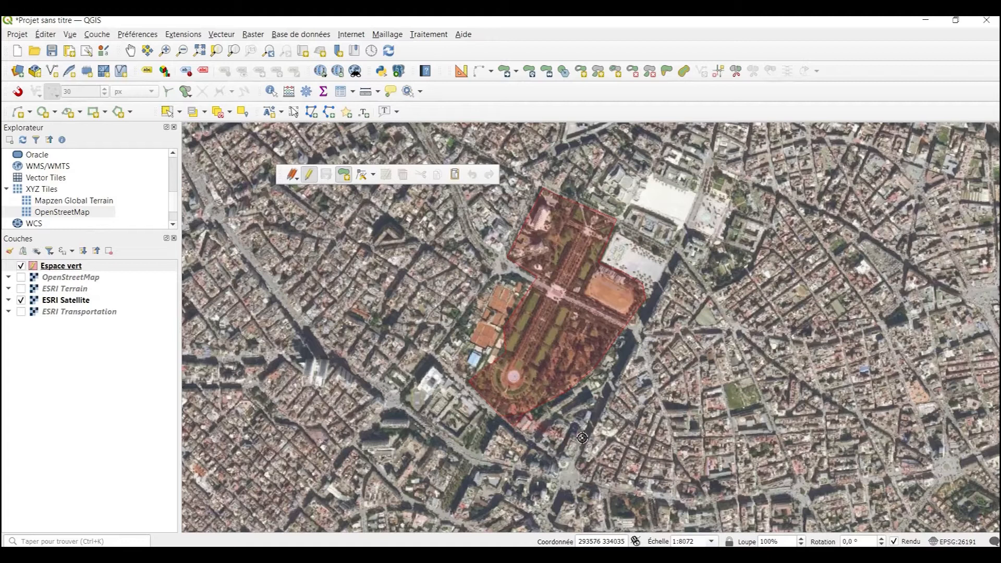
right_click(564, 424)
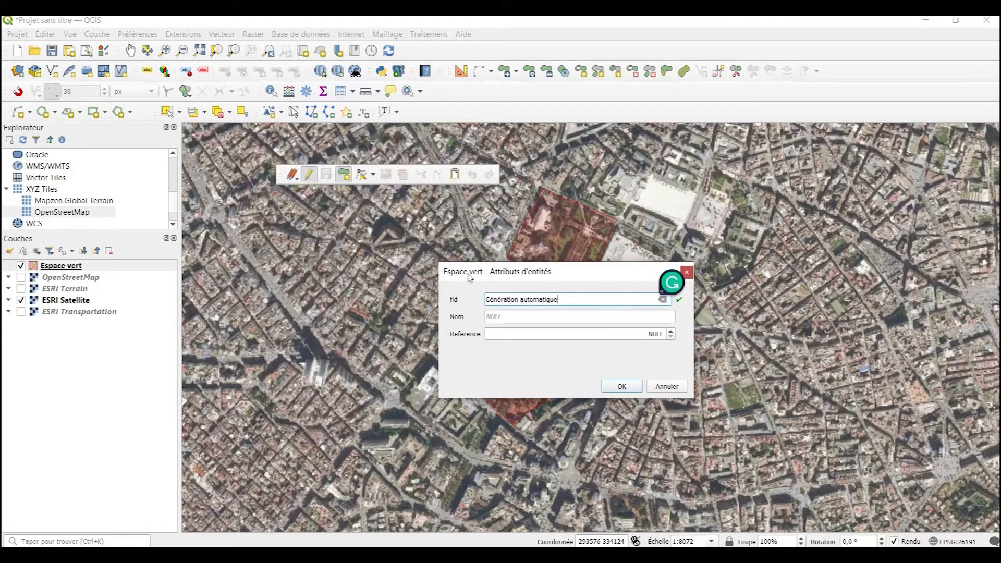
Step: Move the attribute form off the digitized park, examine the park area on the OpenStreetMap basemap and hide that basemap again
drag(472, 275, 347, 273)
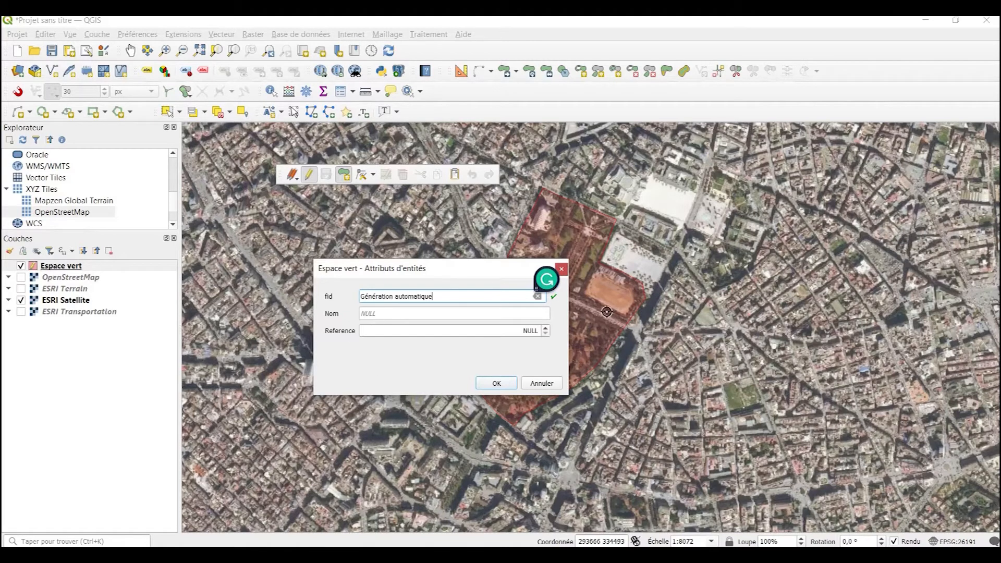
drag(444, 276, 372, 289)
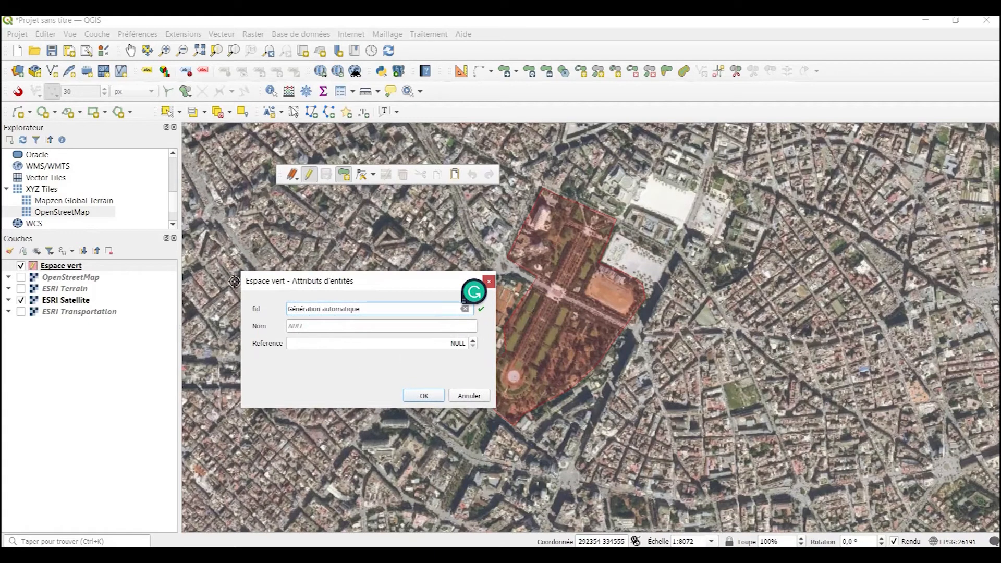
click(20, 277)
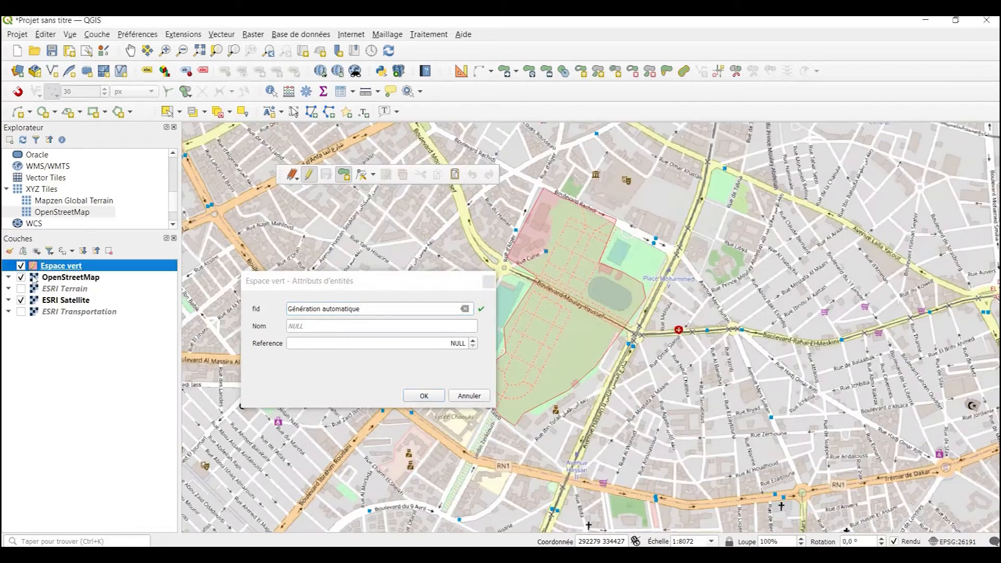
mouse_move(381, 285)
mouse_down()
mouse_move(345, 366)
mouse_move(319, 371)
mouse_move(347, 355)
mouse_move(370, 297)
mouse_up()
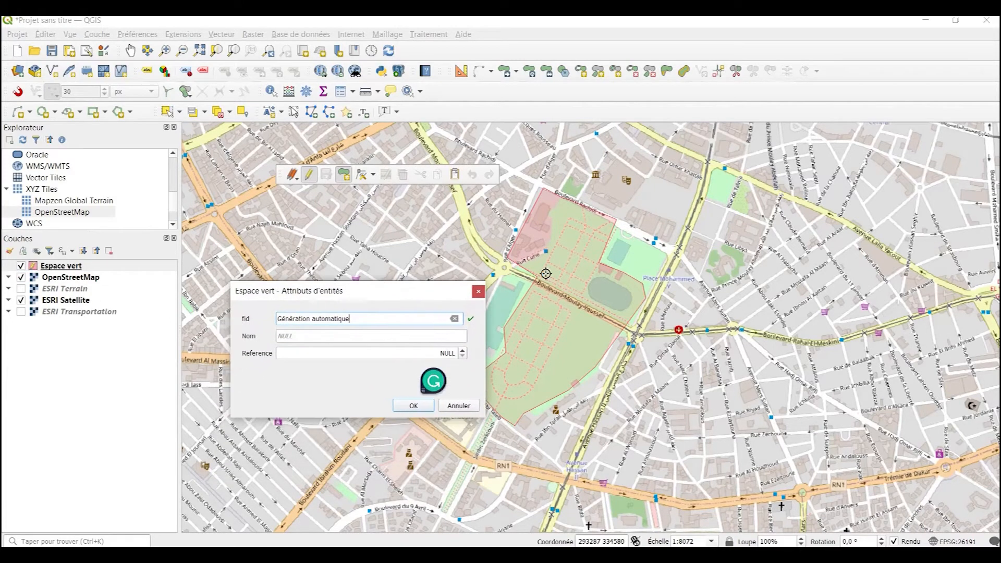
scroll(590, 273, up, 1)
scroll(589, 273, down, 2)
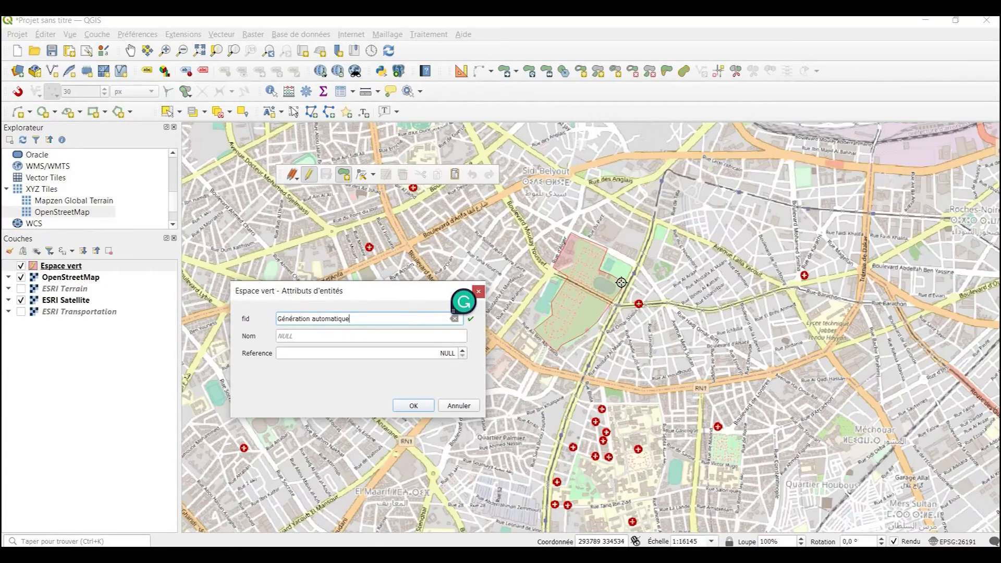
scroll(623, 284, up, 1)
drag(439, 310, 574, 280)
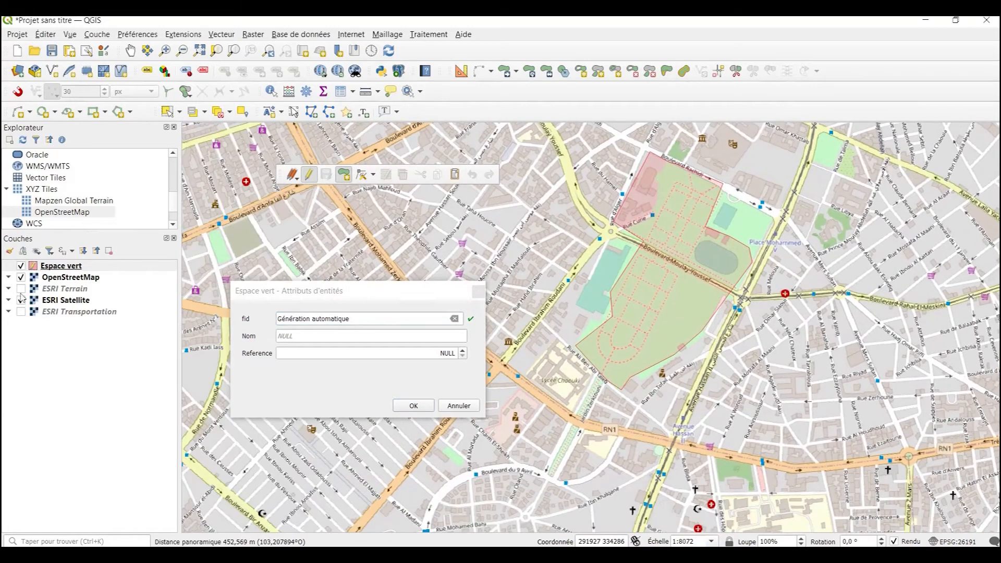
click(21, 277)
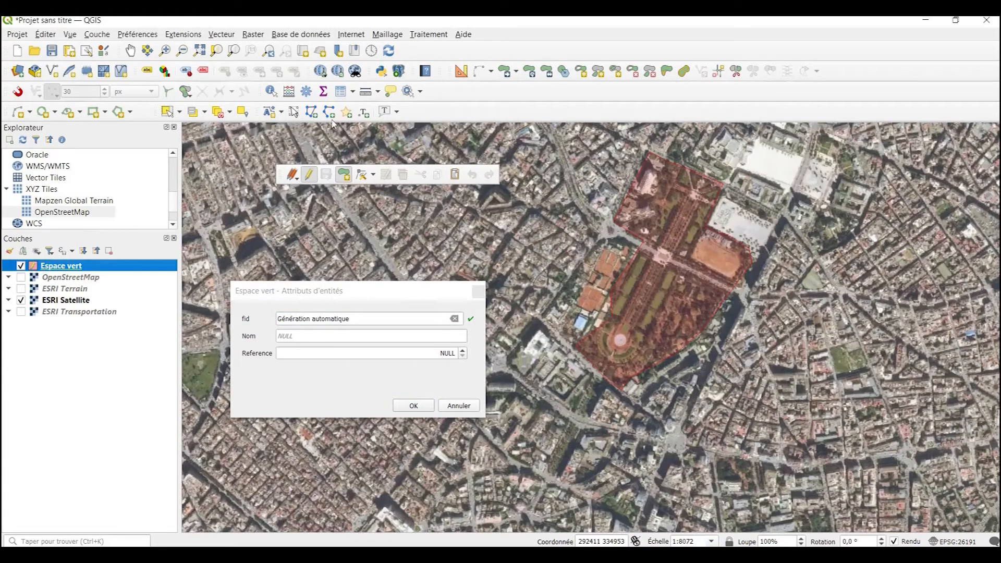
Step: Add the Google Hybrid basemap from QuickMapServices and hide the ESRI Satellite layer
click(350, 34)
mouse_move(363, 63)
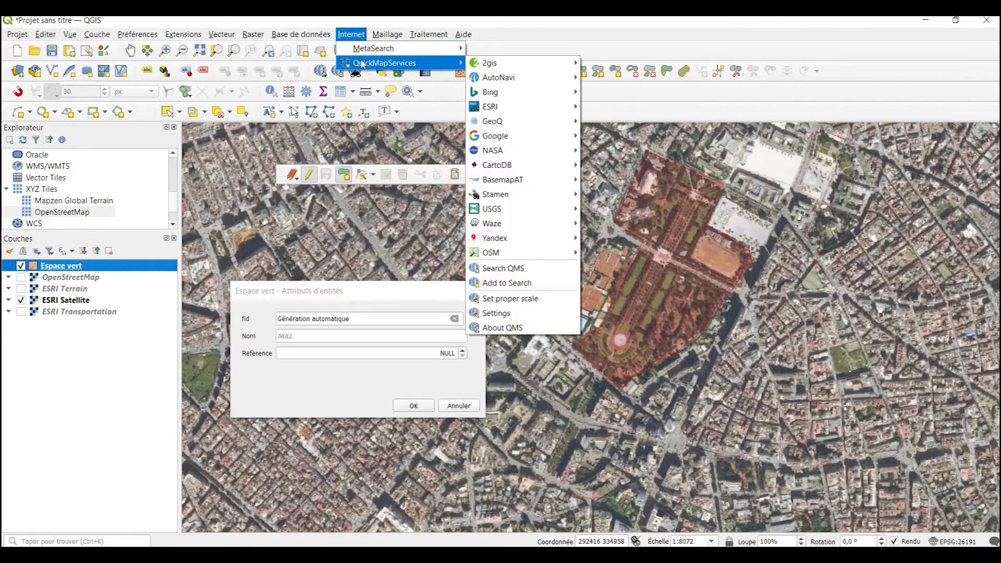
mouse_move(521, 138)
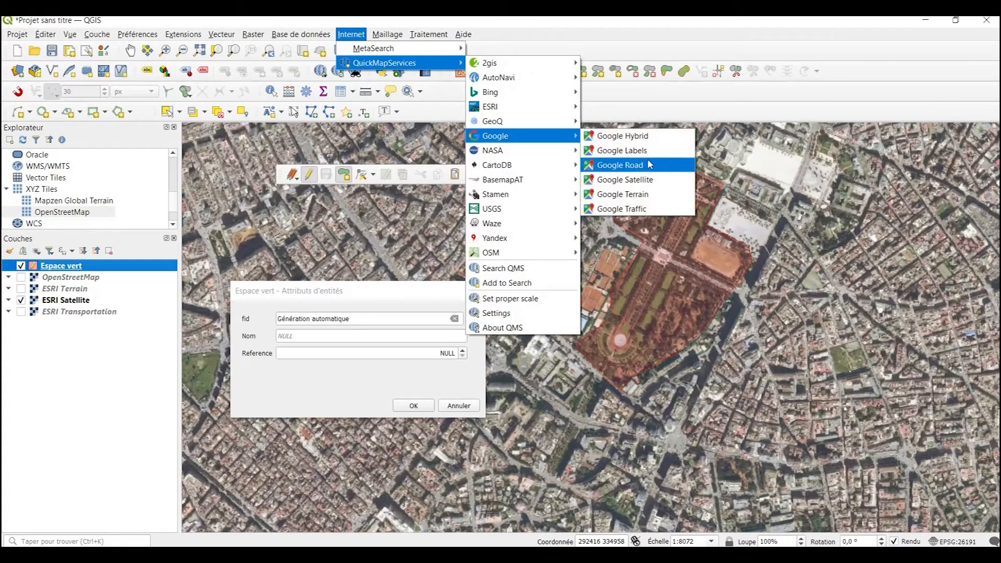
click(642, 137)
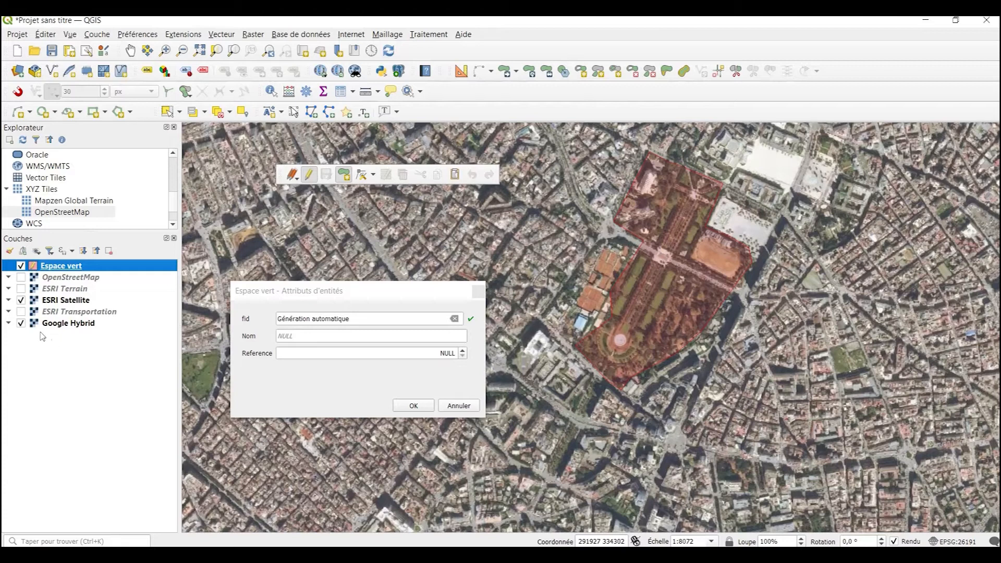
click(21, 301)
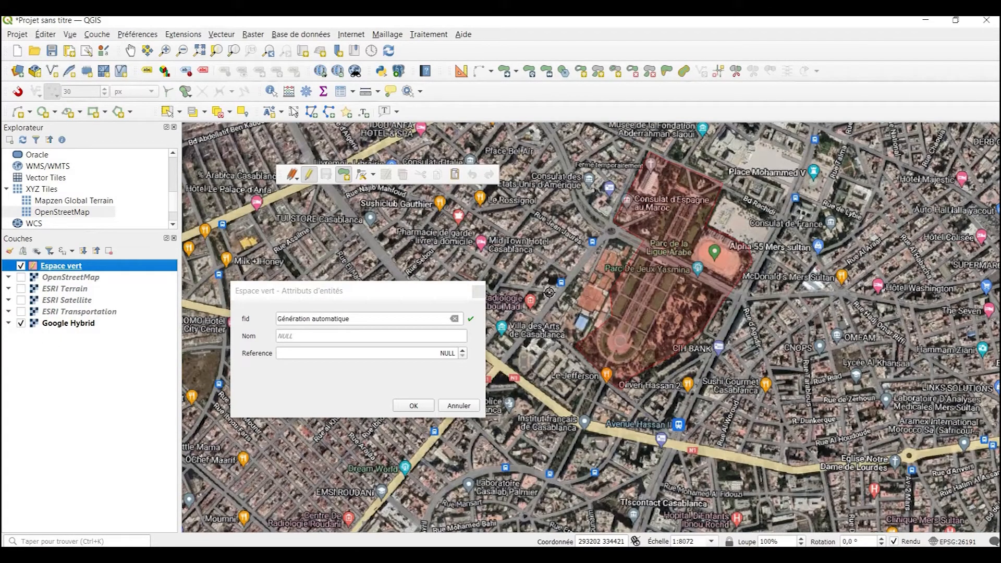
Step: Enter Parc de la ligue arabe as the park's Nom and 123 as its Reference, and save the feature's attributes
click(325, 337)
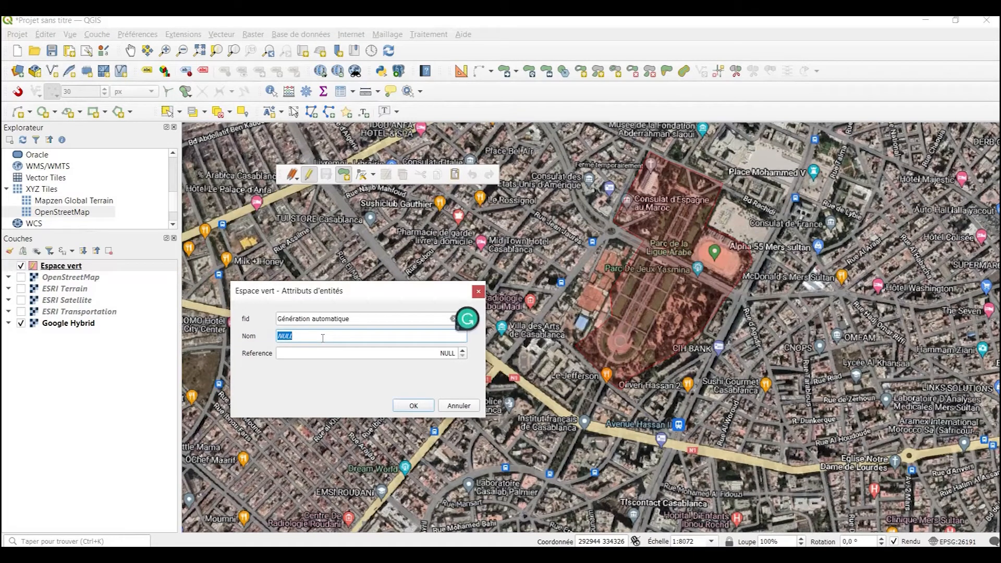
text(F)
text(c )
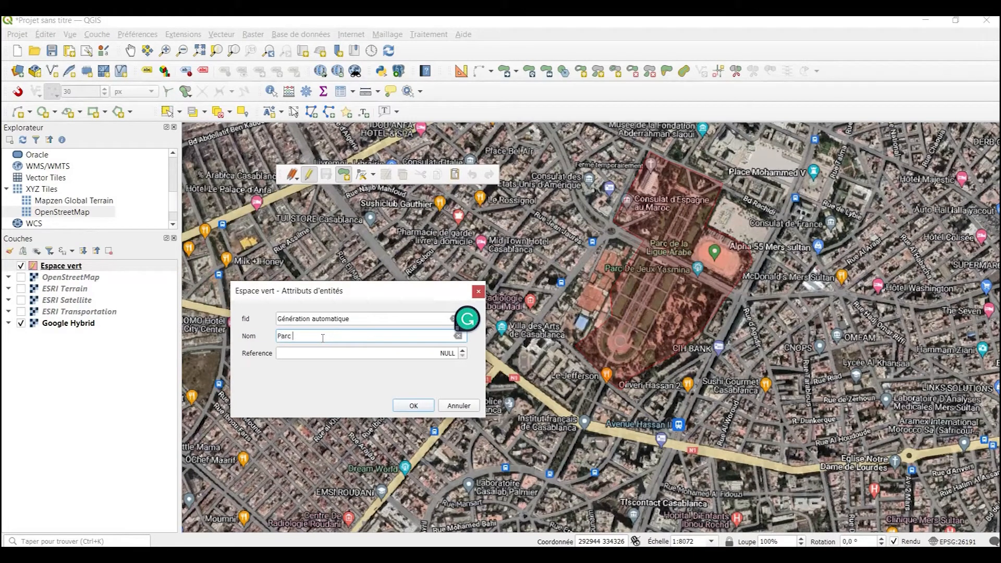
text(de la ligue arabe)
click(313, 353)
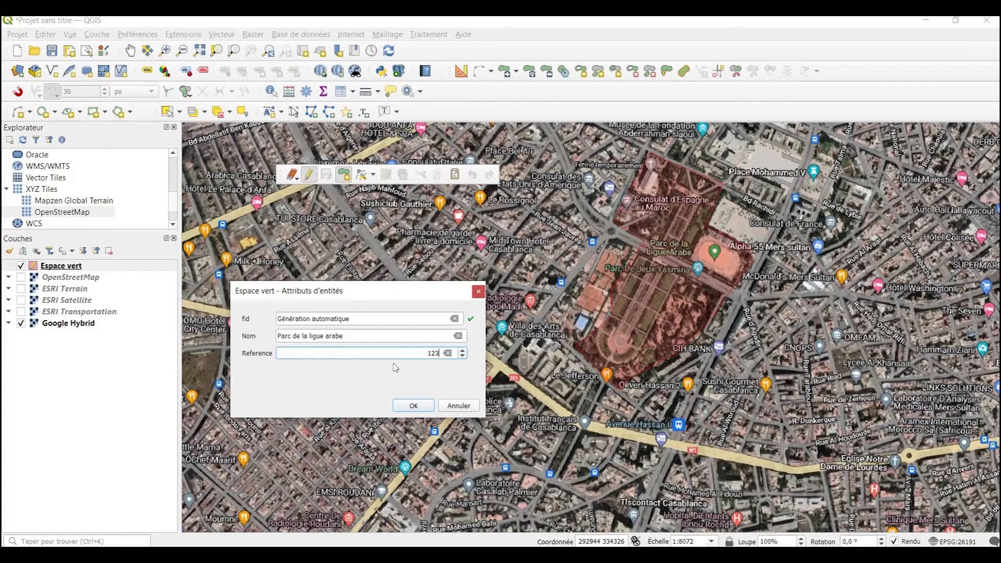
click(412, 406)
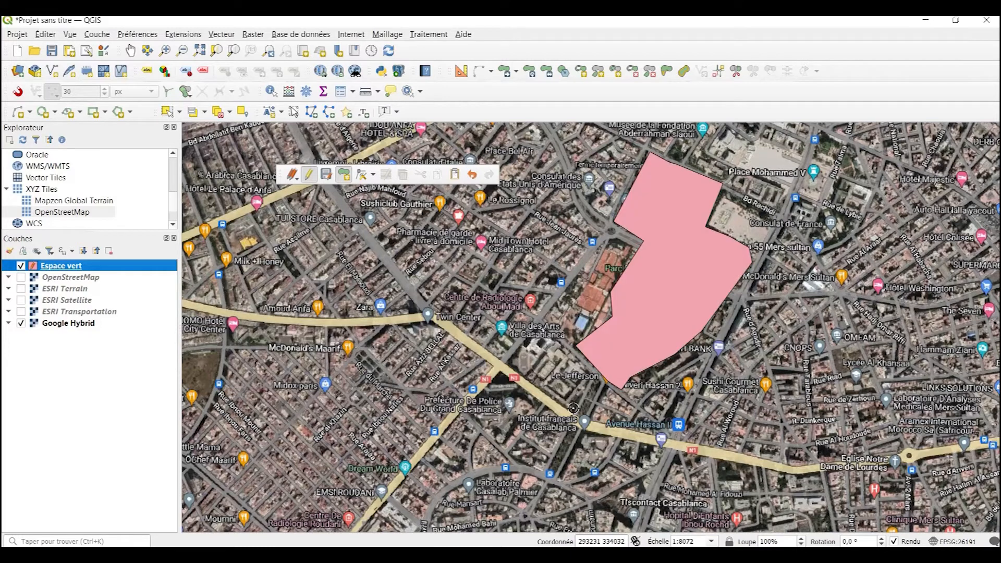
Step: Search the imagery southeast of the digitized park, around the Palais Royal, for another green space
scroll(519, 411, up, 1)
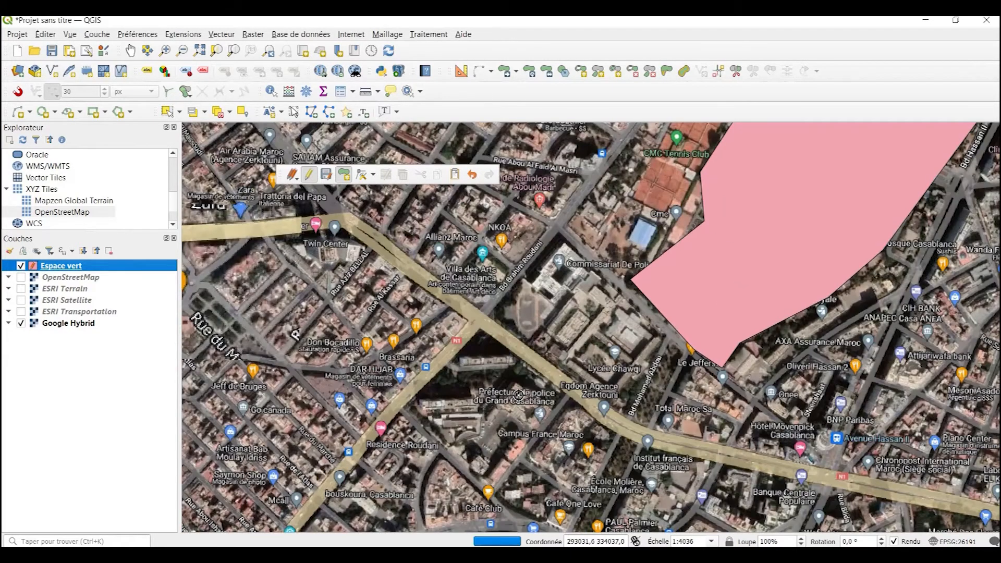
scroll(519, 394, down, 2)
drag(513, 339, 418, 468)
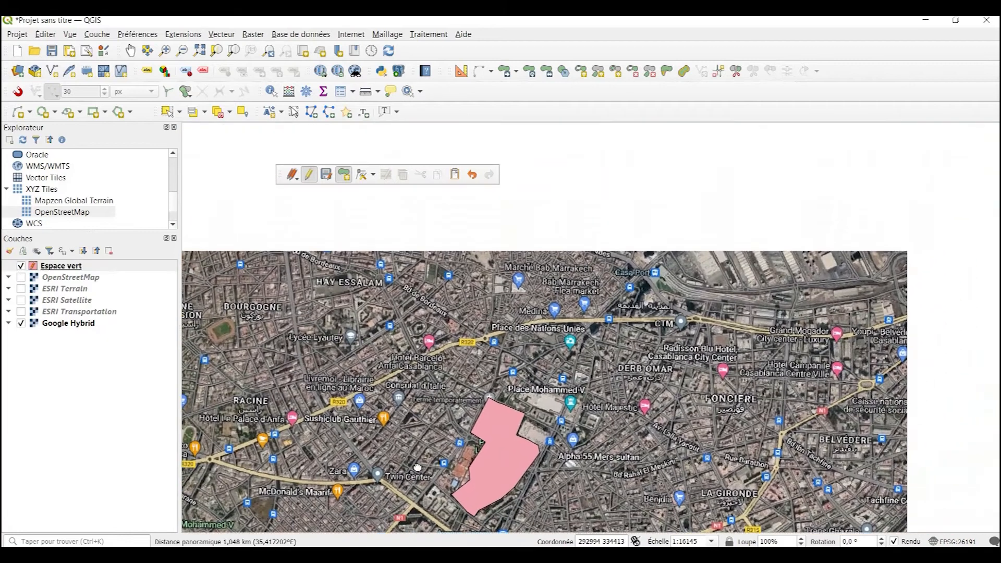
drag(490, 418, 361, 335)
drag(468, 398, 371, 258)
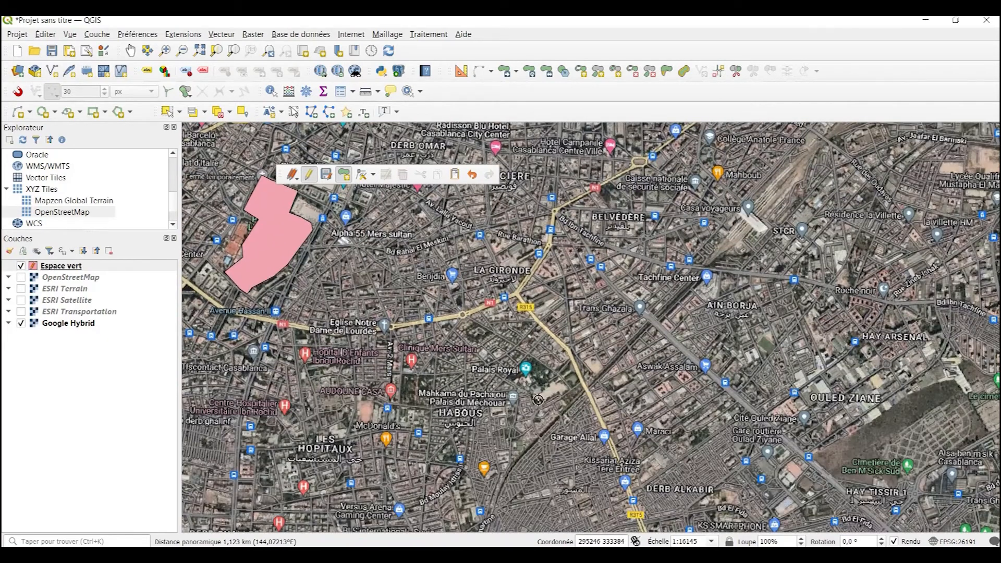
scroll(525, 402, down, 2)
scroll(532, 396, up, 3)
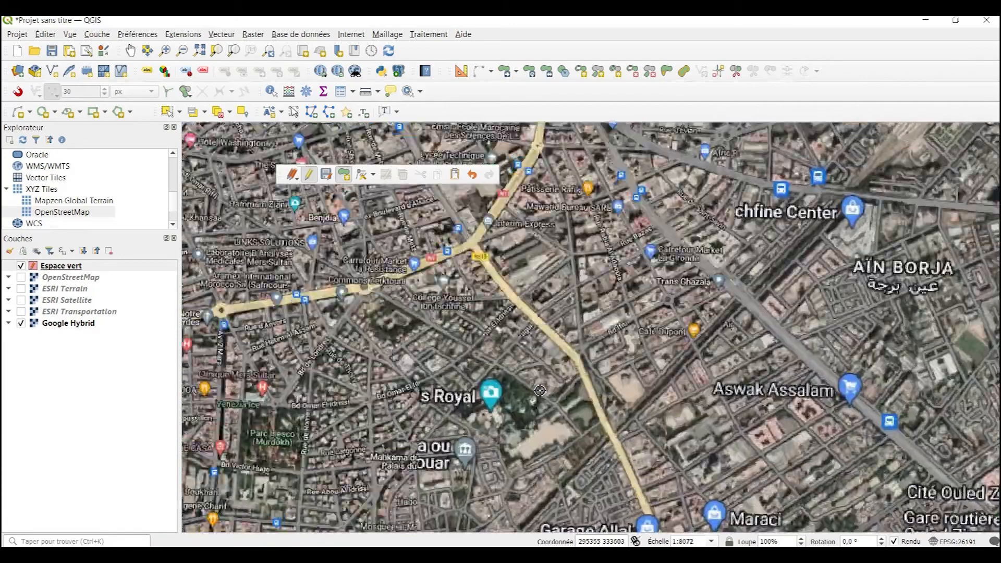
scroll(541, 390, up, 1)
drag(540, 413, 545, 374)
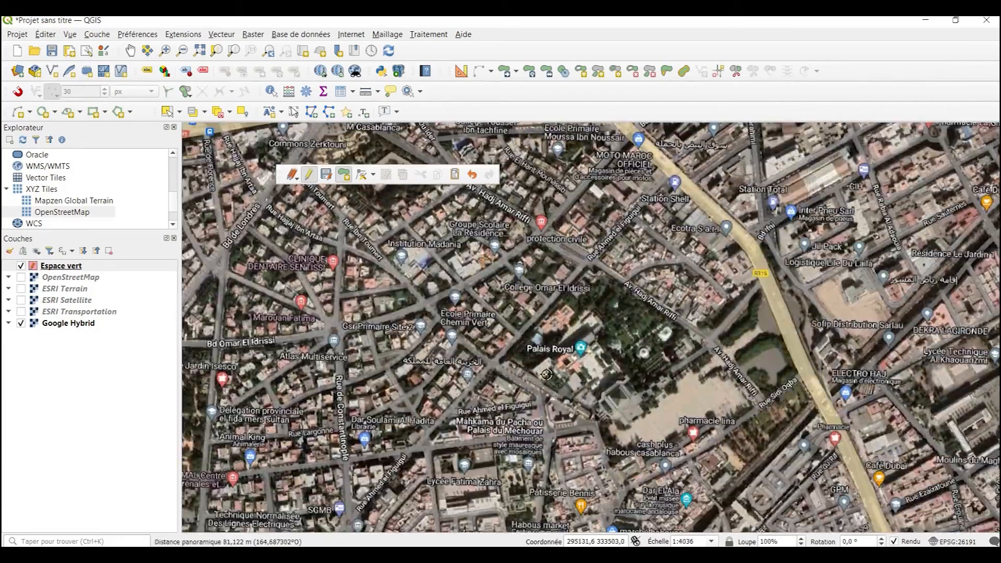
Step: Digitize a four-cornered polygon around Parc Isesco, south of Bd Omar El Idrissi
scroll(546, 374, down, 1)
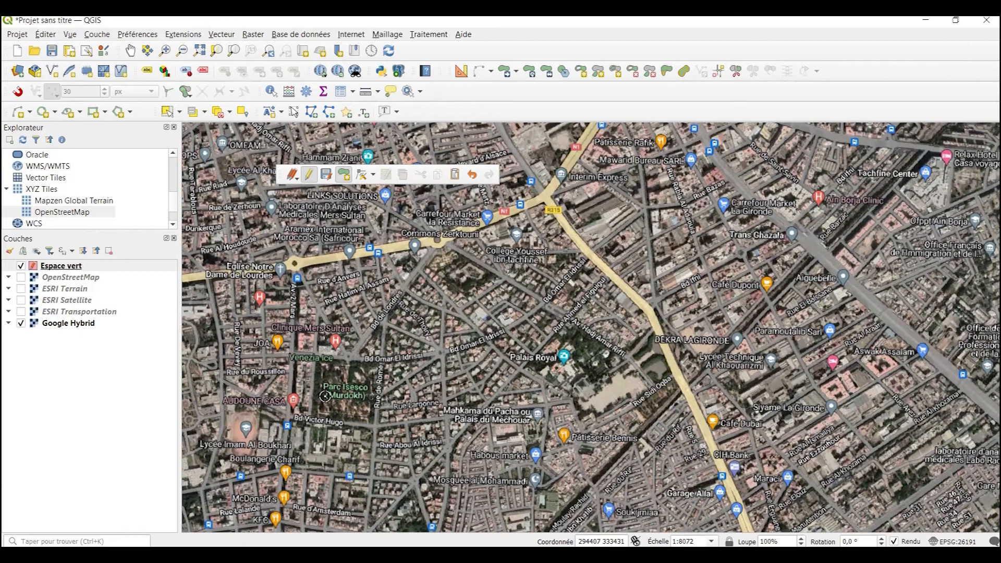
scroll(325, 396, up, 1)
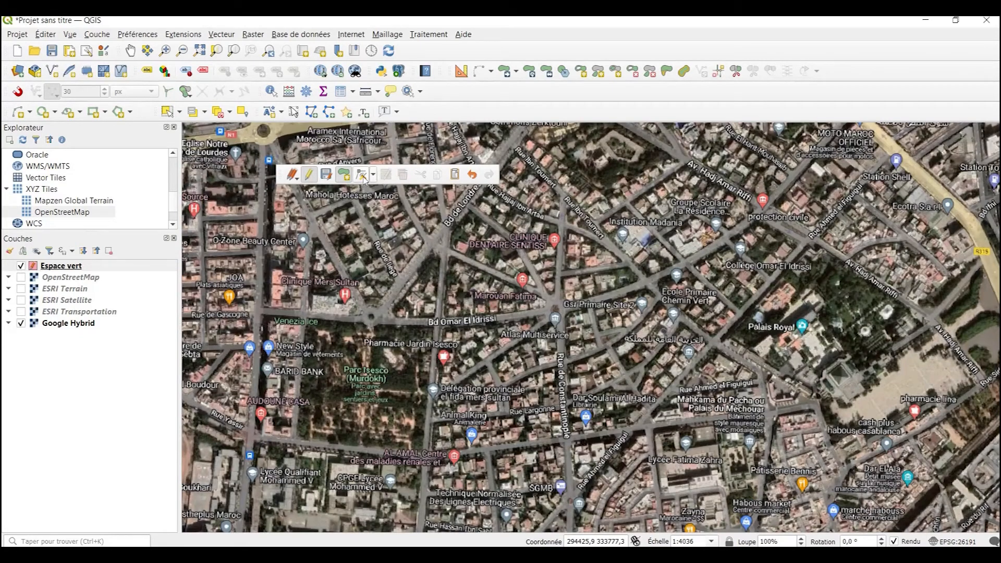
click(304, 322)
click(432, 323)
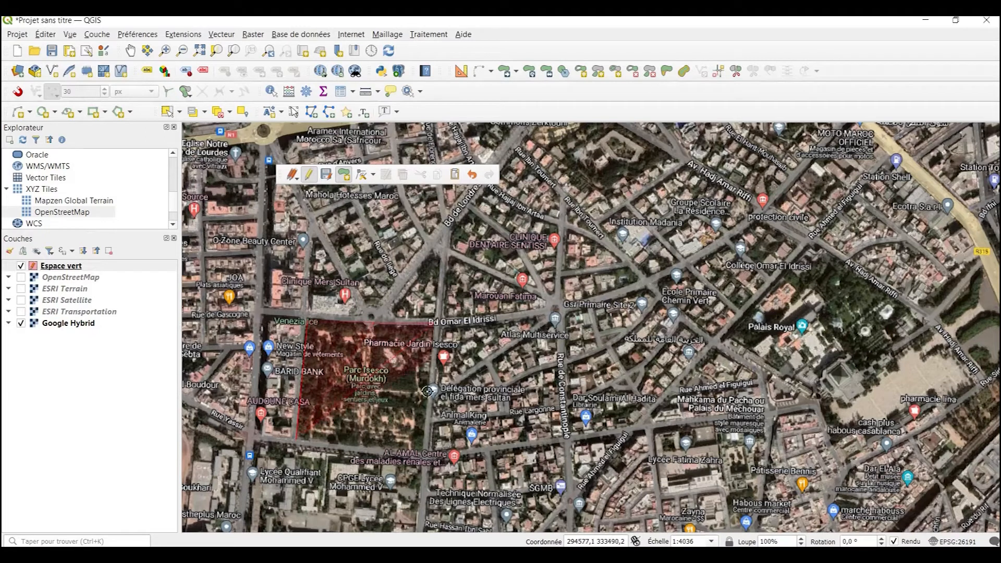
click(424, 453)
right_click(424, 453)
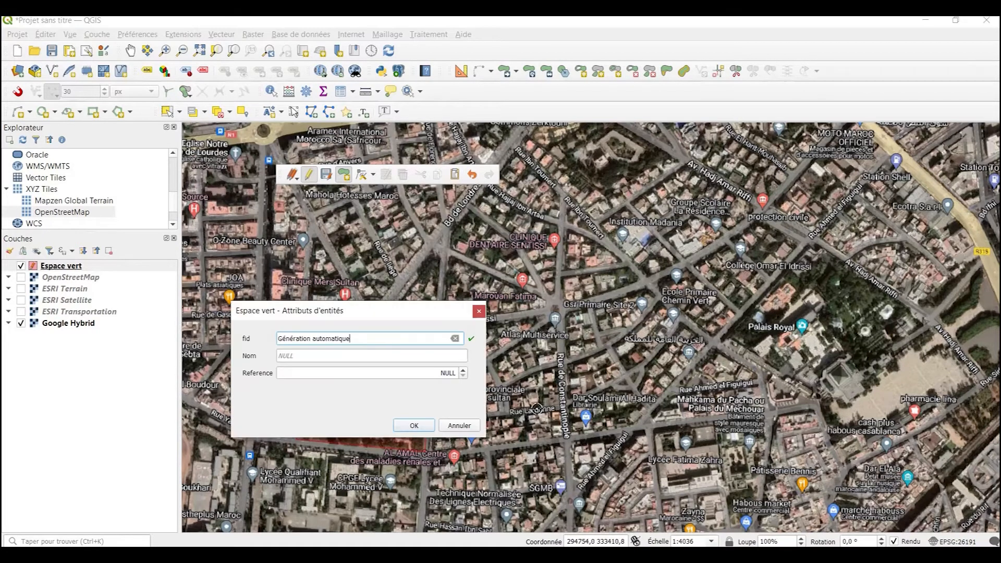
Step: Enter Parc Isesco as the new polygon's Nom and 1544 as its Reference, and save the feature's attributes
click(329, 355)
text(Pa)
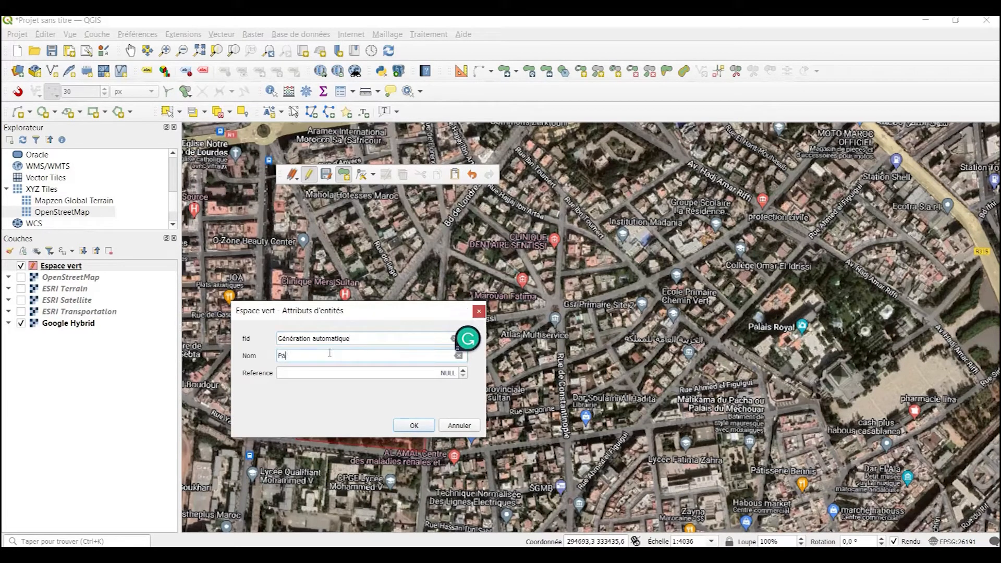
text(rc Isesco)
click(330, 373)
text(1544)
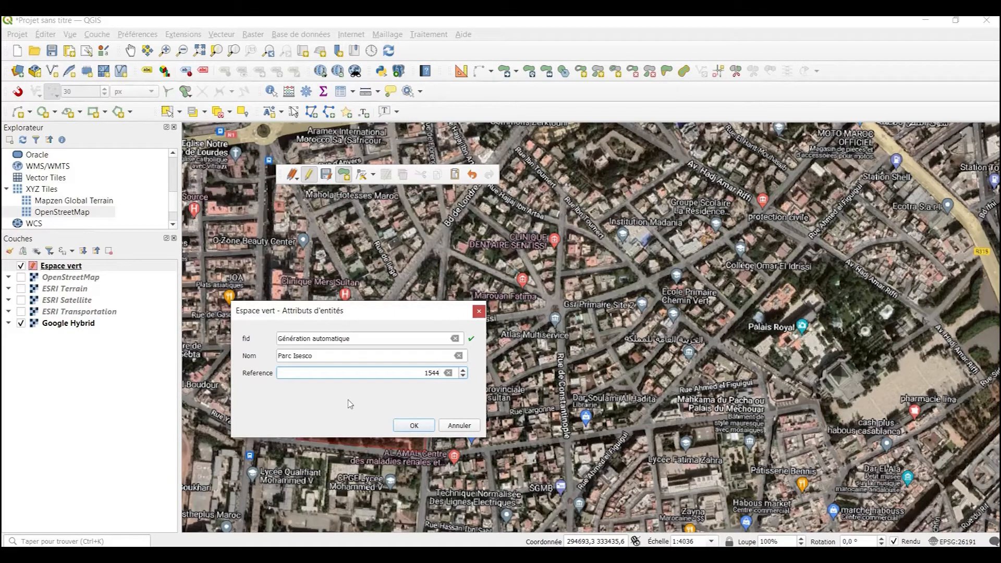
click(413, 426)
Step: Save and end the Espace vert layer's editing session, and dock the floating digitizing toolbar among the other toolbars
scroll(486, 353, down, 2)
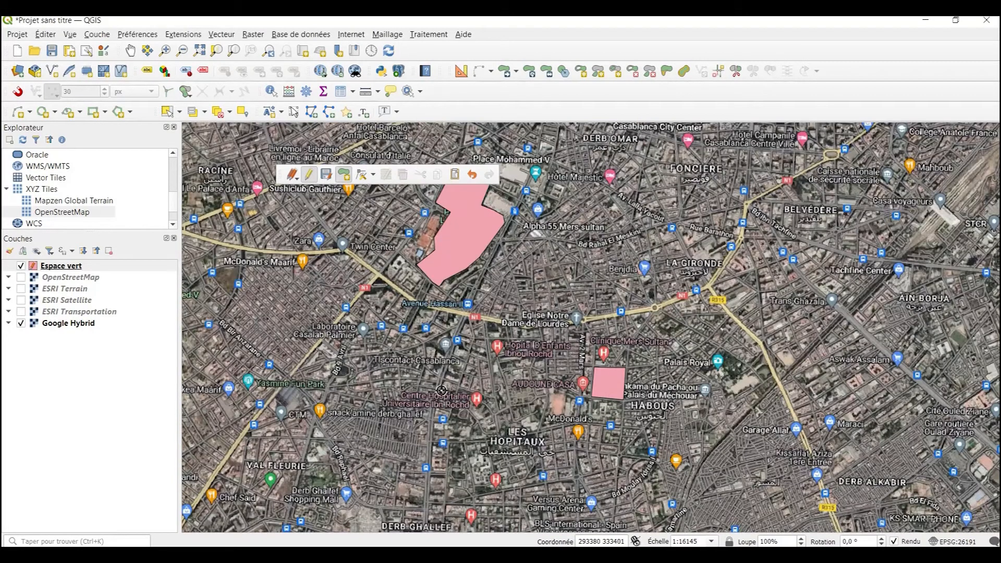
drag(486, 353, 462, 397)
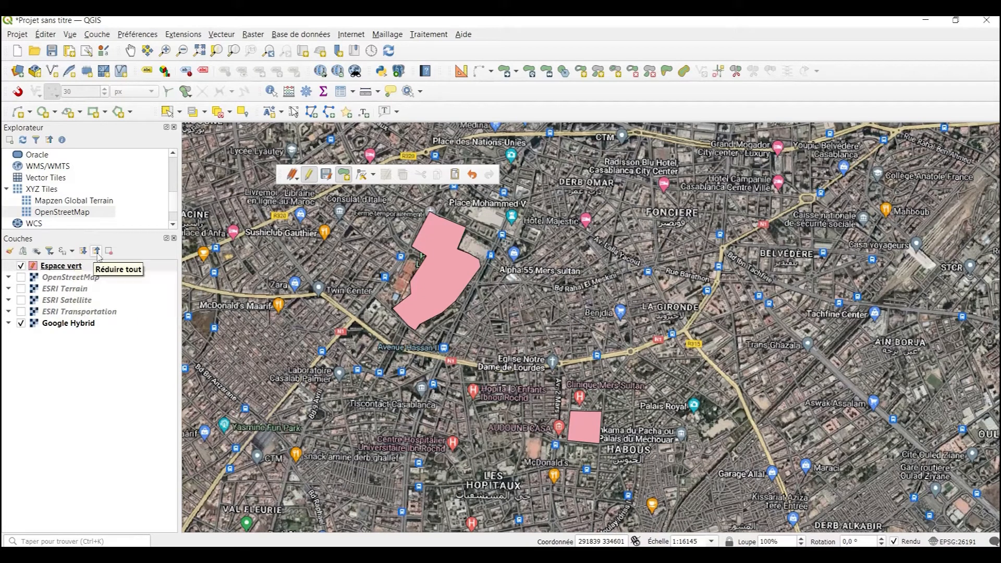
click(325, 175)
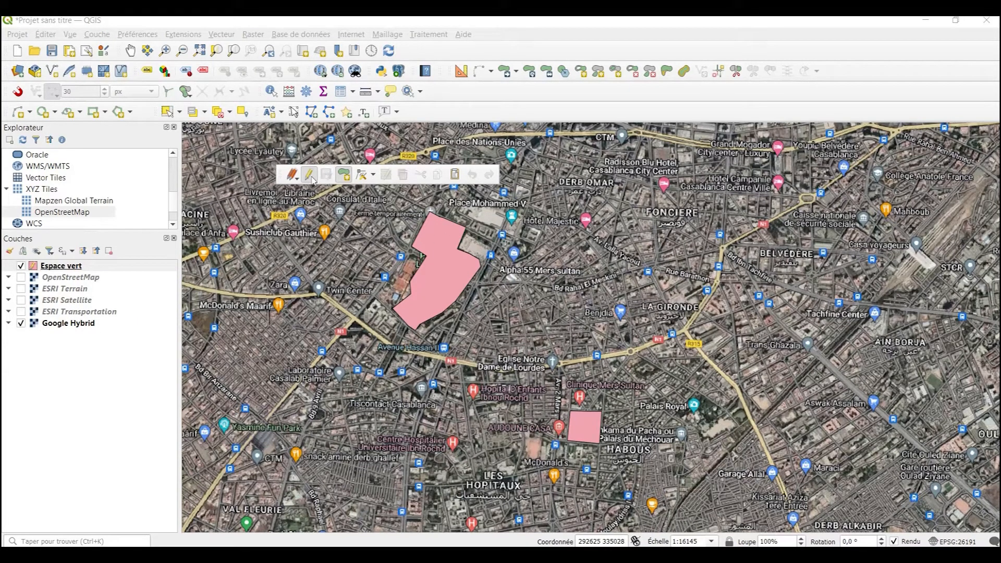
click(308, 175)
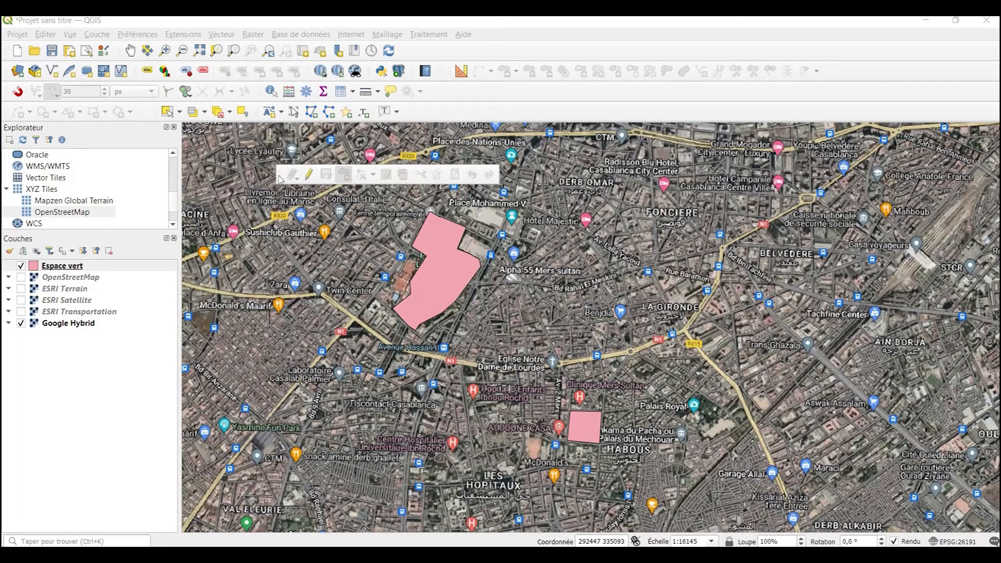
drag(280, 174, 434, 91)
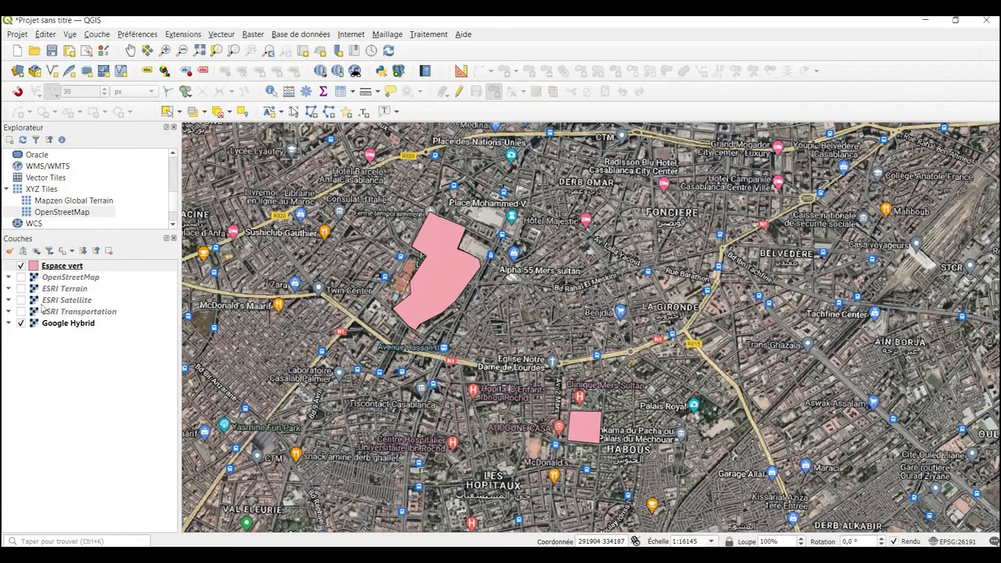
Step: Style the Espace vert layer with the simple green fill preset, keeping the preset's colour
click(9, 252)
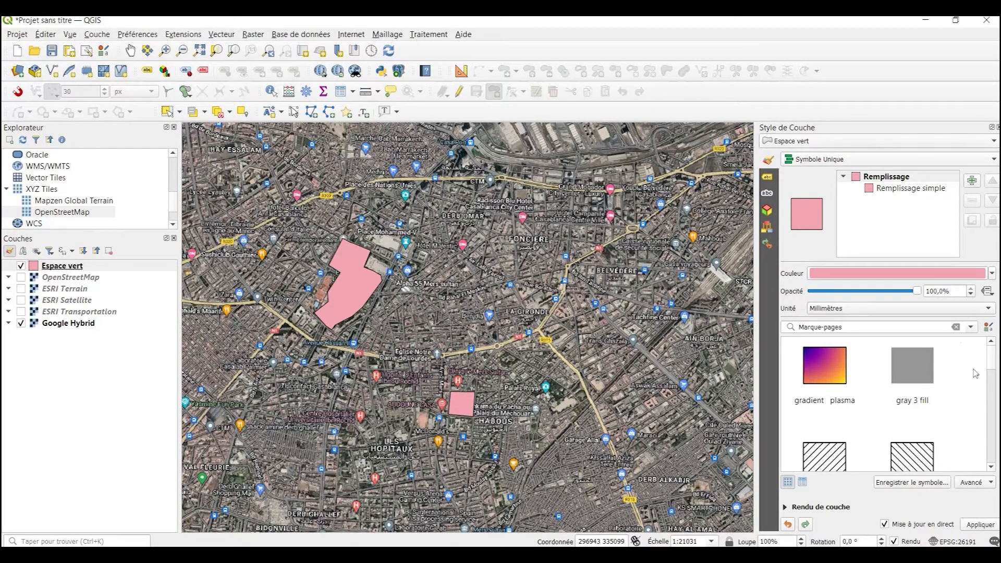
scroll(992, 368, down, 5)
scroll(997, 455, down, 2)
scroll(998, 455, up, 2)
click(819, 409)
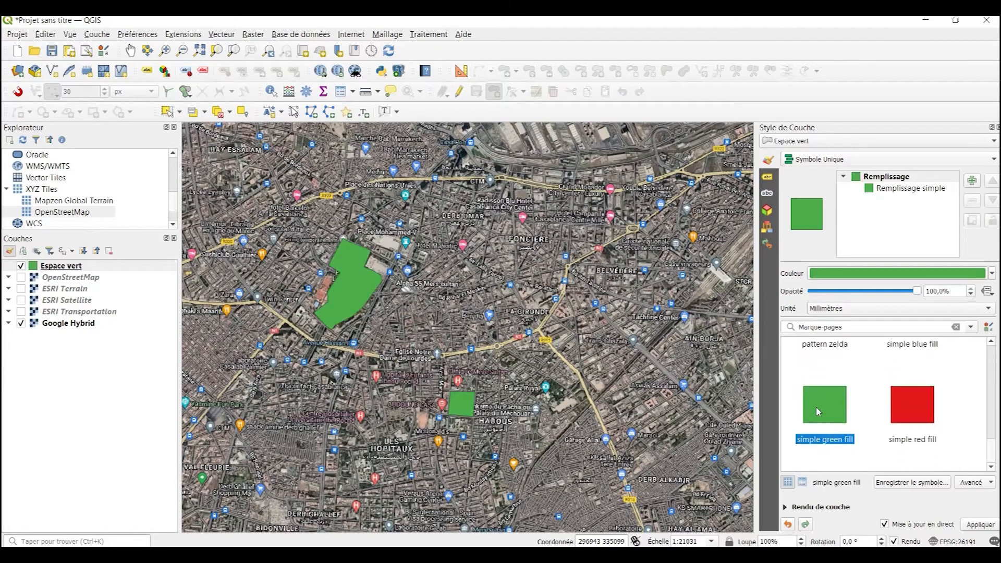
click(992, 273)
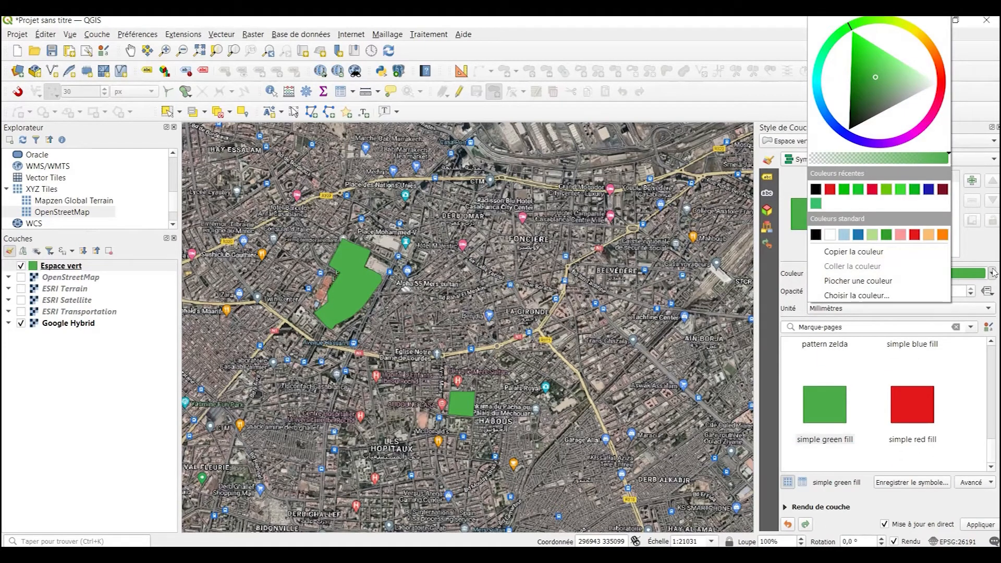
click(994, 273)
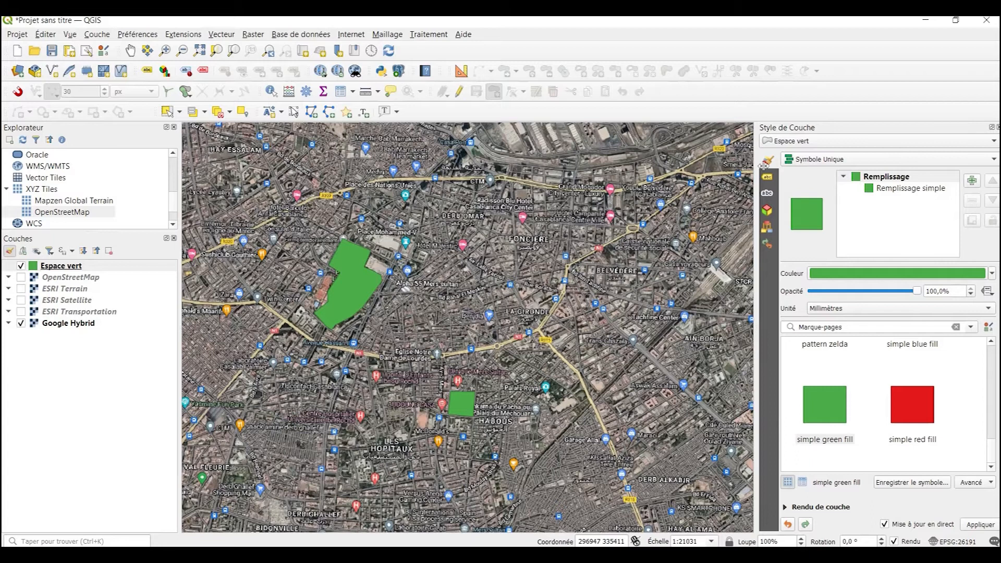
Step: Turn on simple labels for the Espace vert layer, using the Nom field as the label value
click(767, 194)
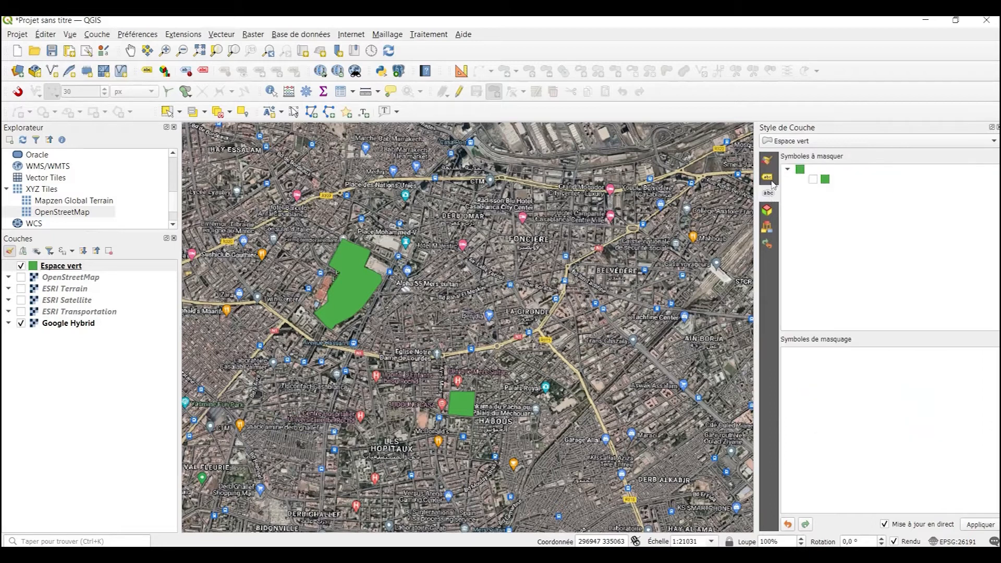
click(767, 178)
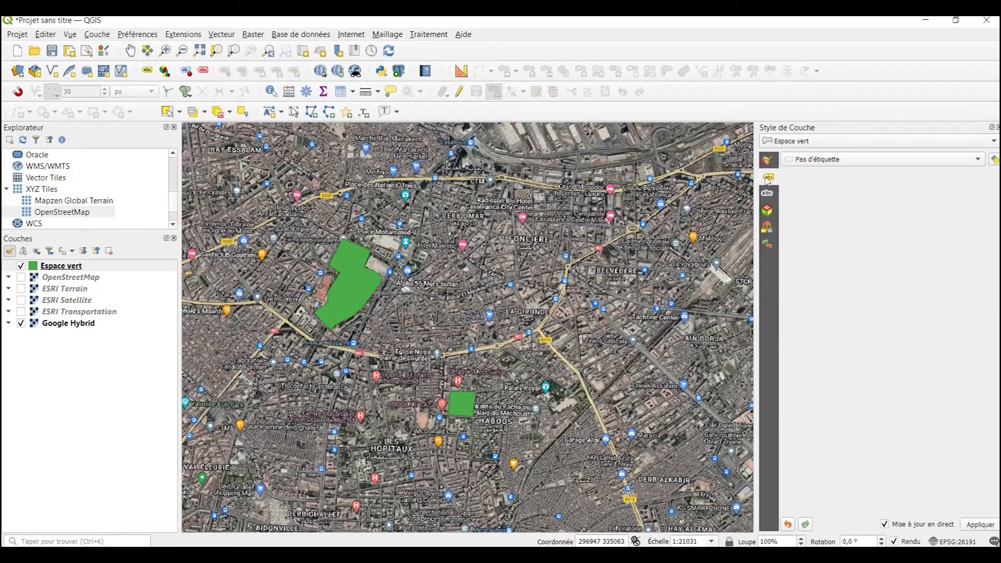
click(829, 162)
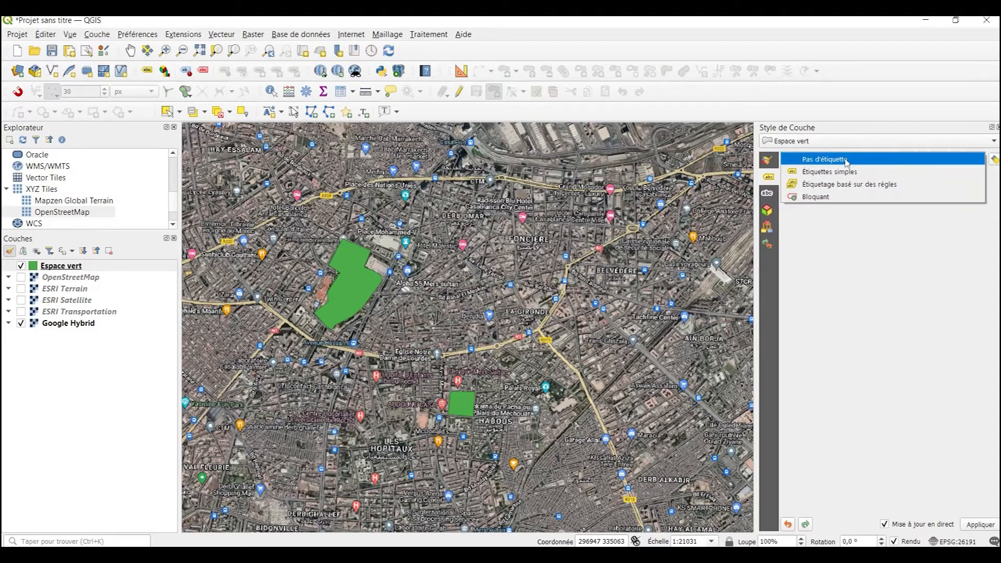
click(822, 172)
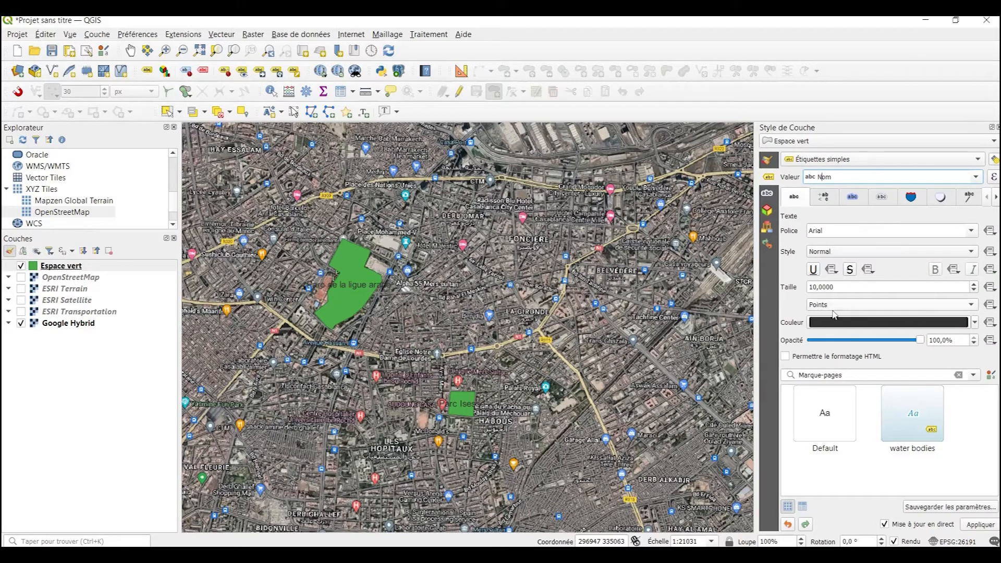
Step: Show a rectangular background behind the Espace vert layer's labels
click(912, 197)
click(814, 232)
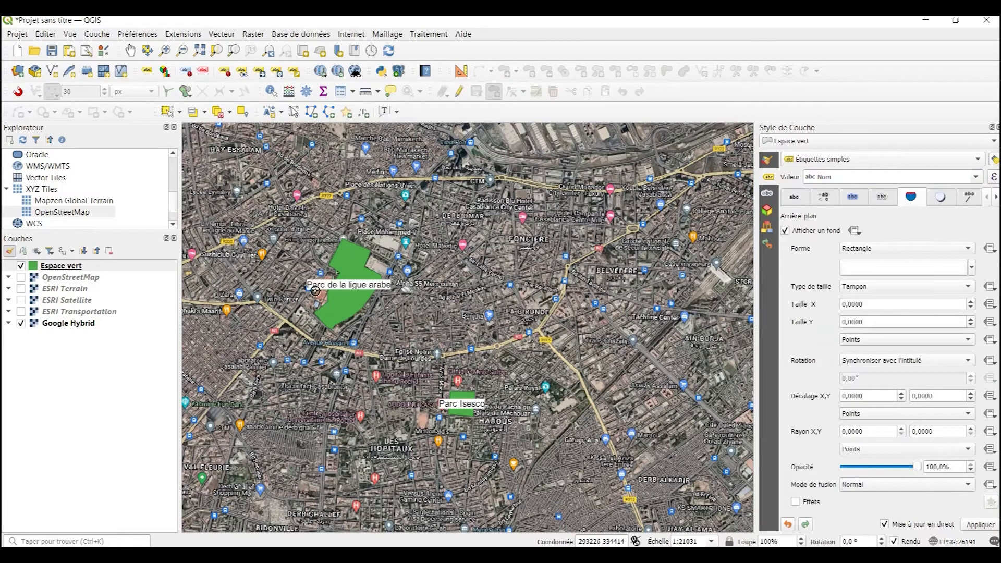
click(796, 199)
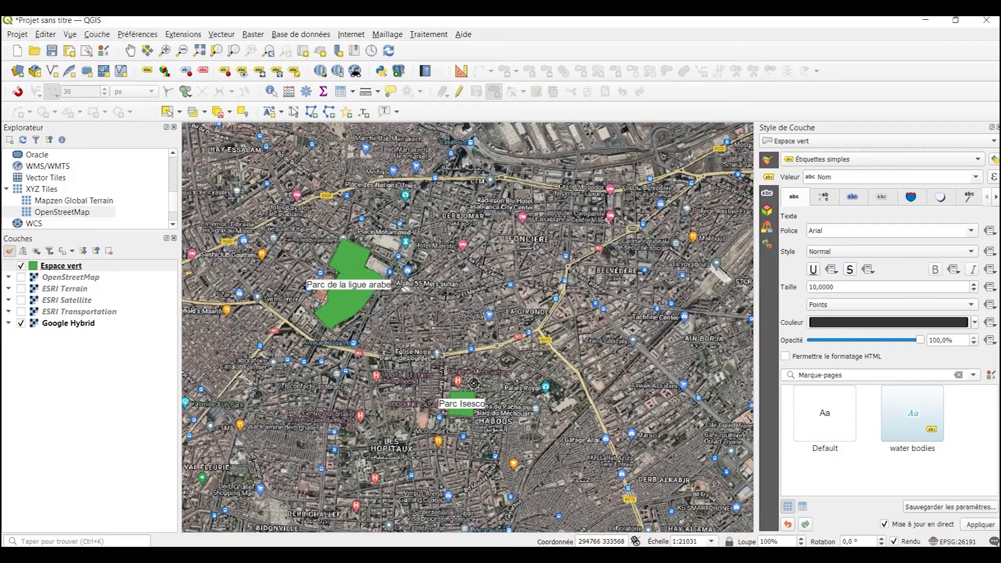
Step: Check the labelled parks with the Google Hybrid basemap hidden and displayed again
click(22, 324)
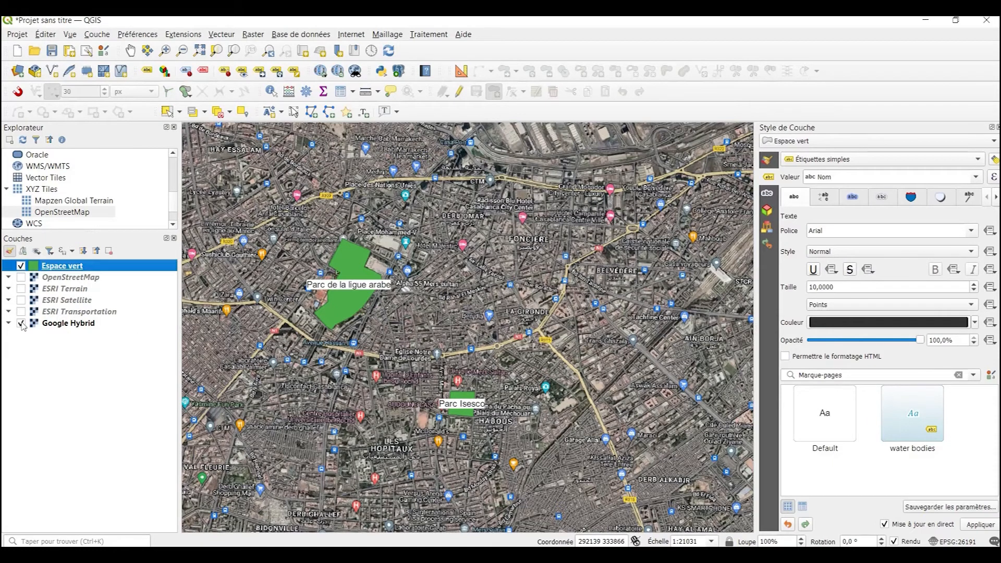
click(21, 323)
drag(465, 333, 520, 320)
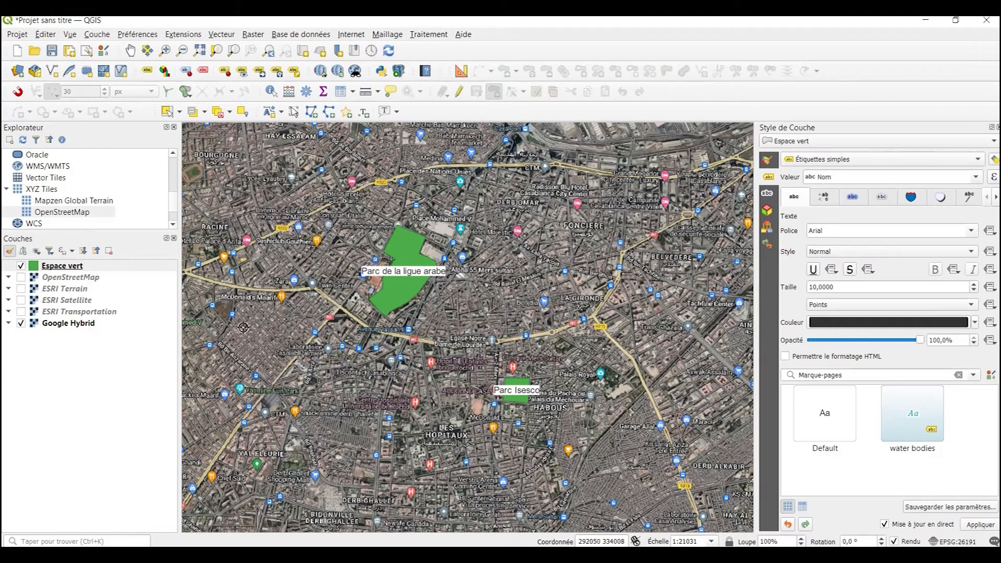
Step: In the Espace vert attribute table, start editing and add a text field named Etat with a length of 100
right_click(61, 267)
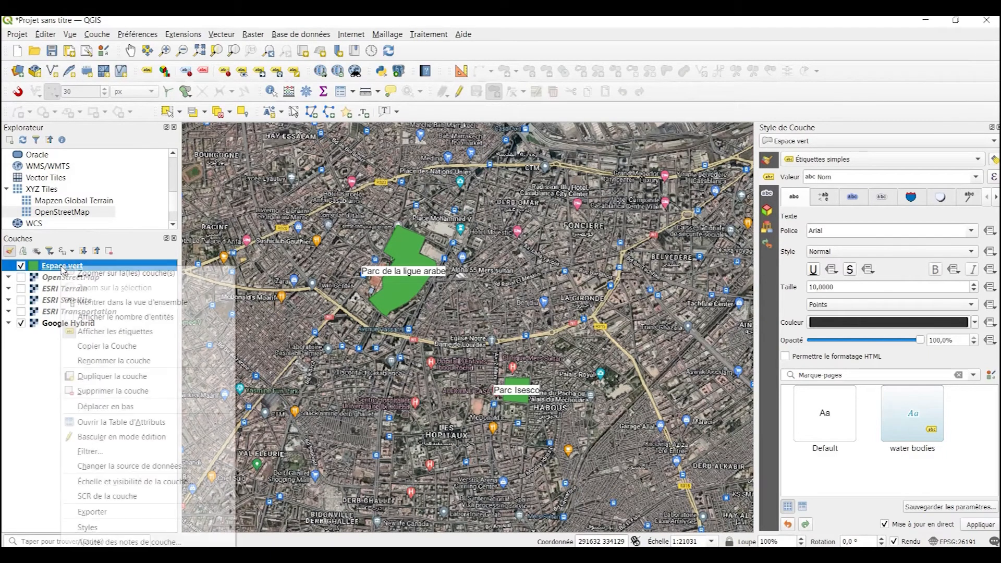
click(125, 422)
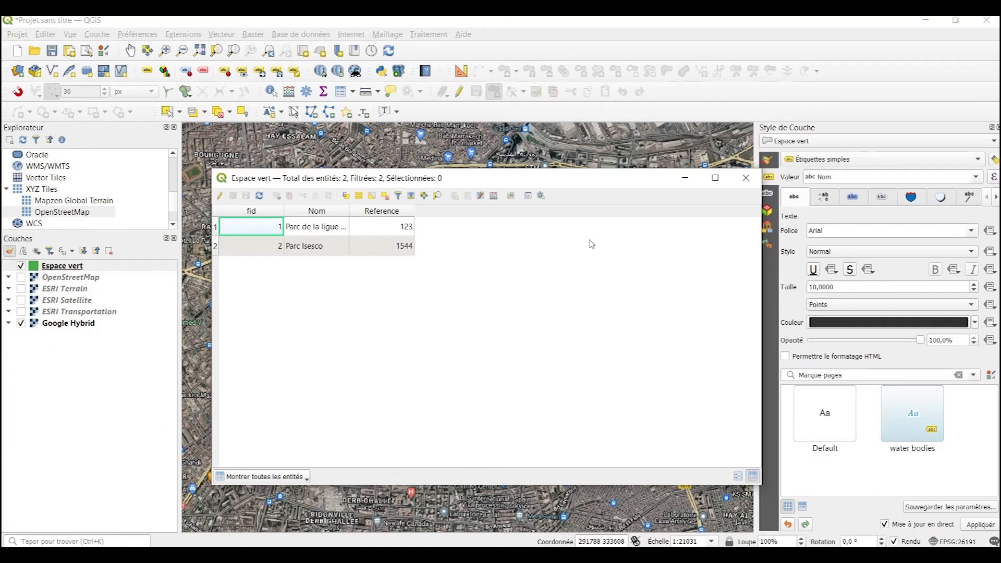
click(219, 195)
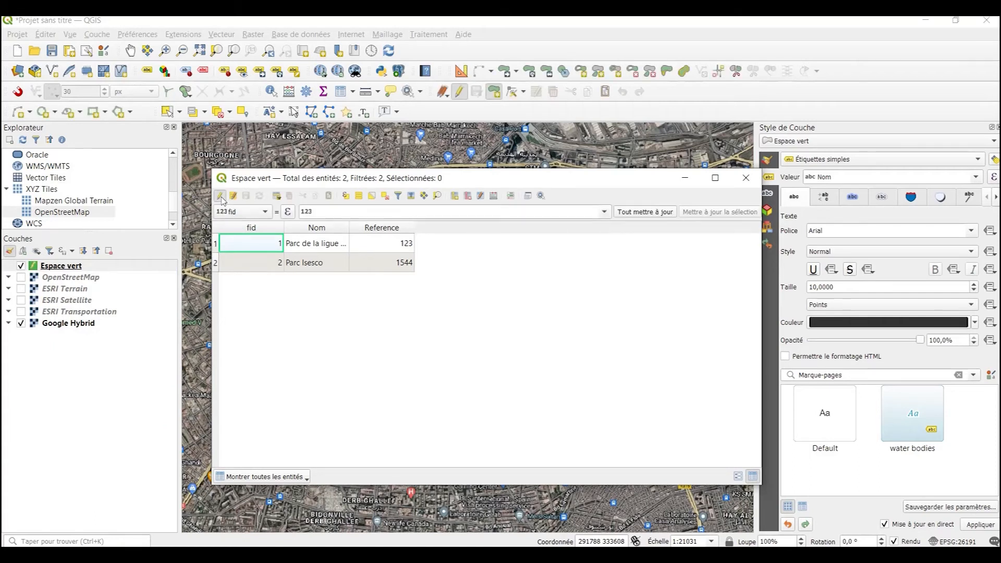
click(456, 196)
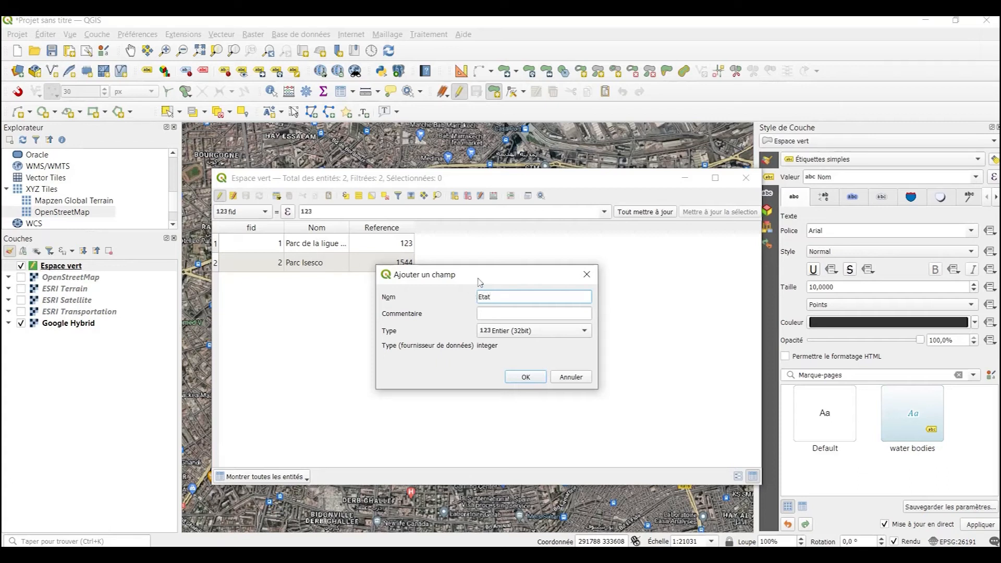
click(528, 333)
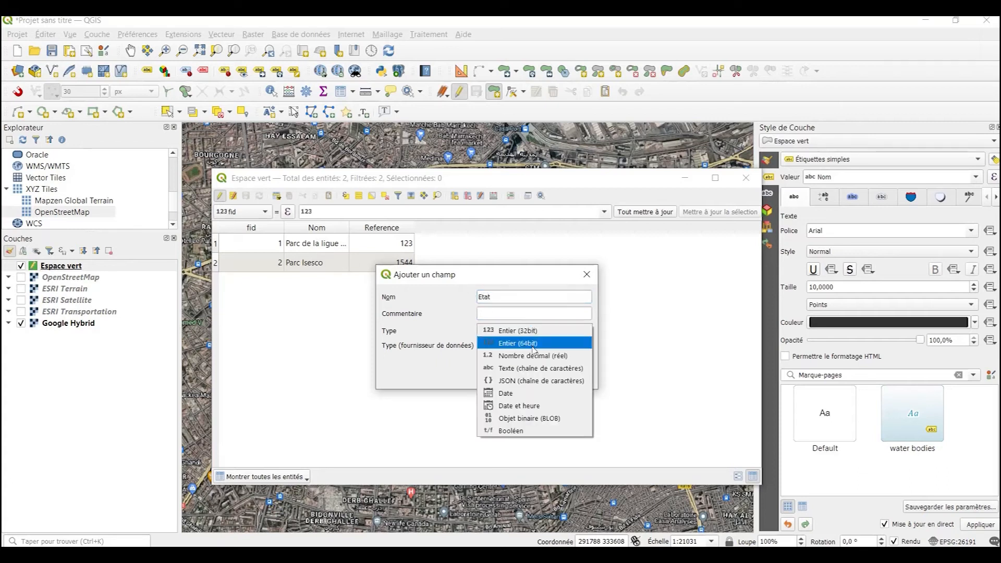
click(527, 368)
click(490, 359)
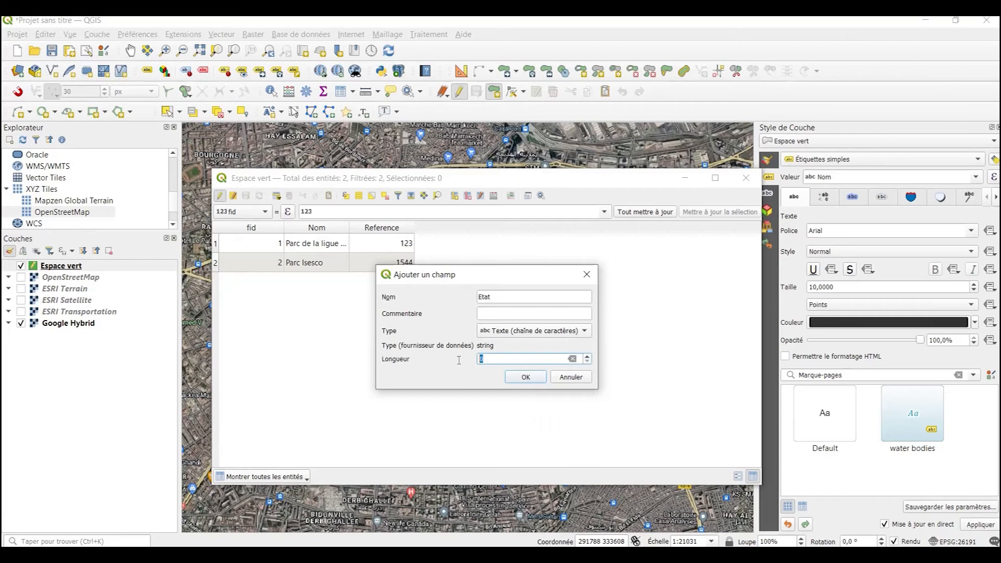
text(100)
click(519, 378)
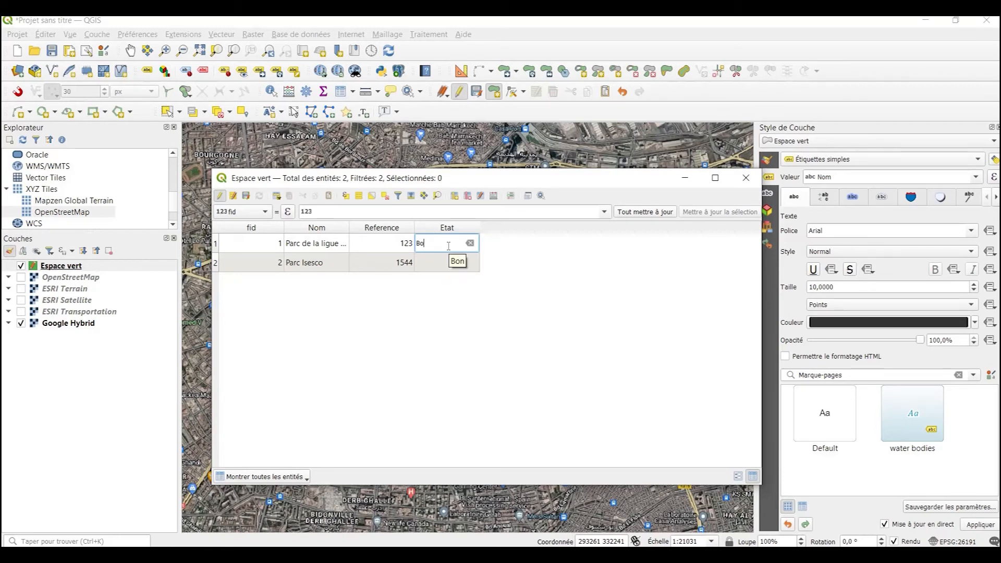
Step: Enter Bonne as the Etat of Parc de la ligue arabe and Mauvaise for Parc Isesco, and save and end the editing session
click(438, 263)
text(Mauvaise)
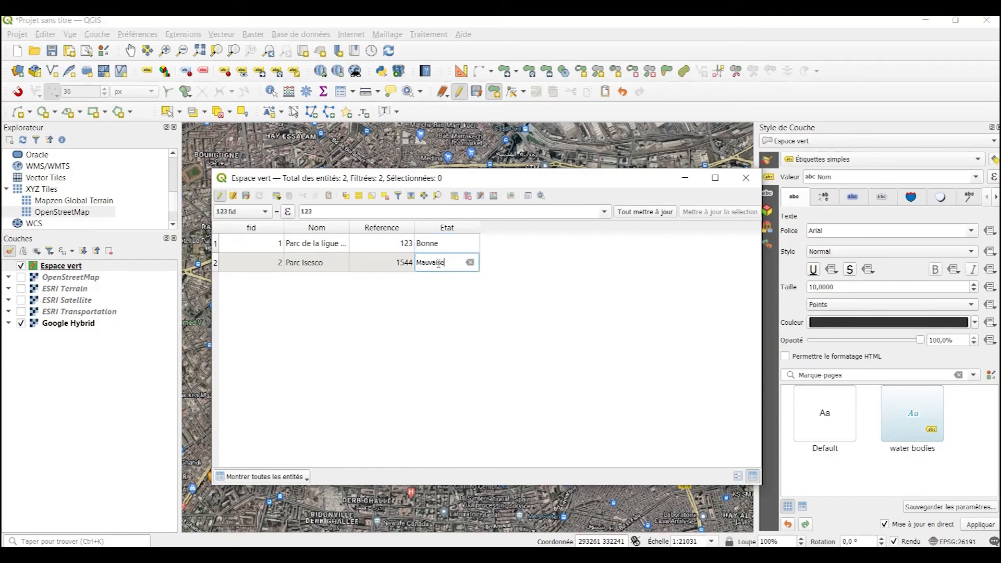
click(454, 344)
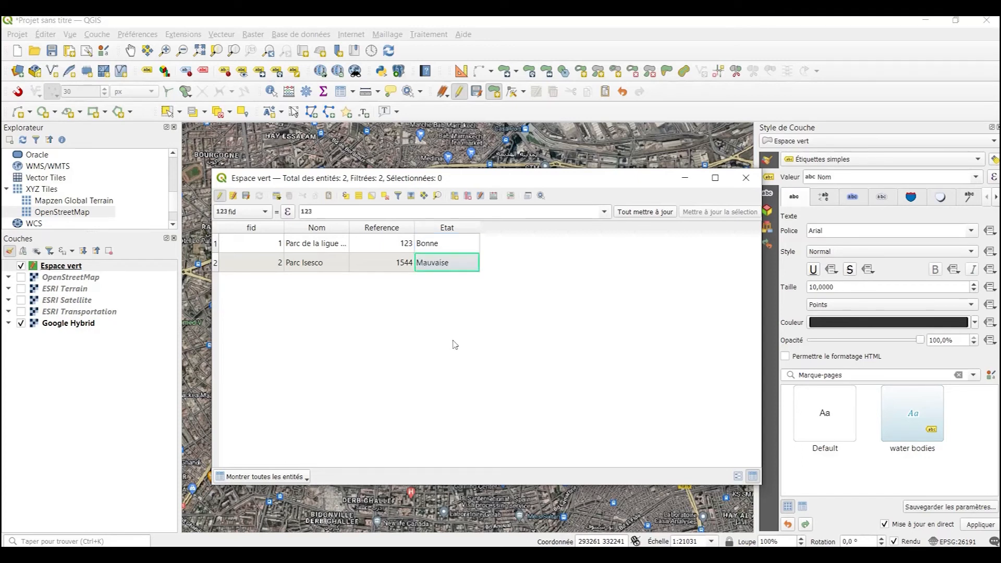
click(245, 197)
click(220, 196)
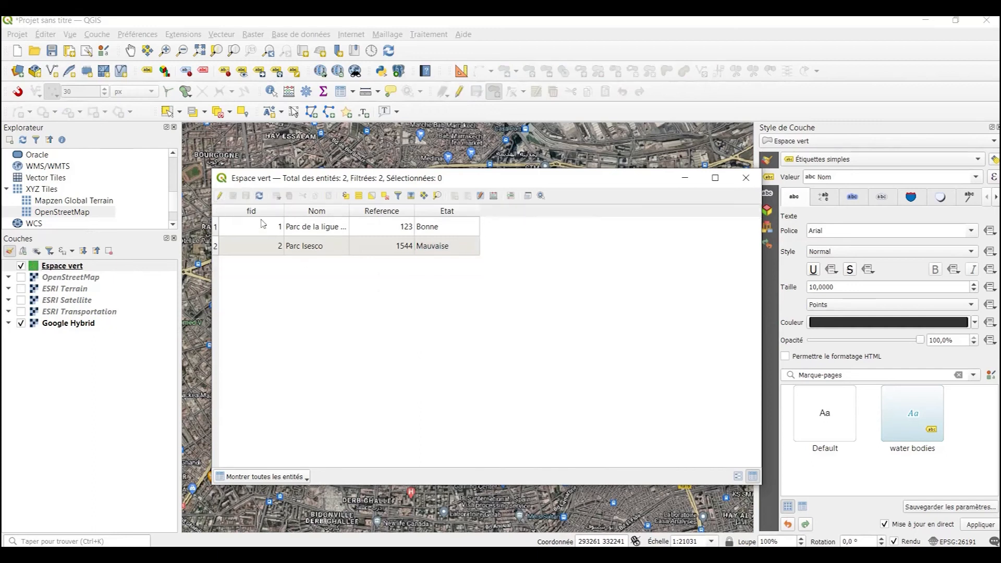
drag(555, 179, 556, 217)
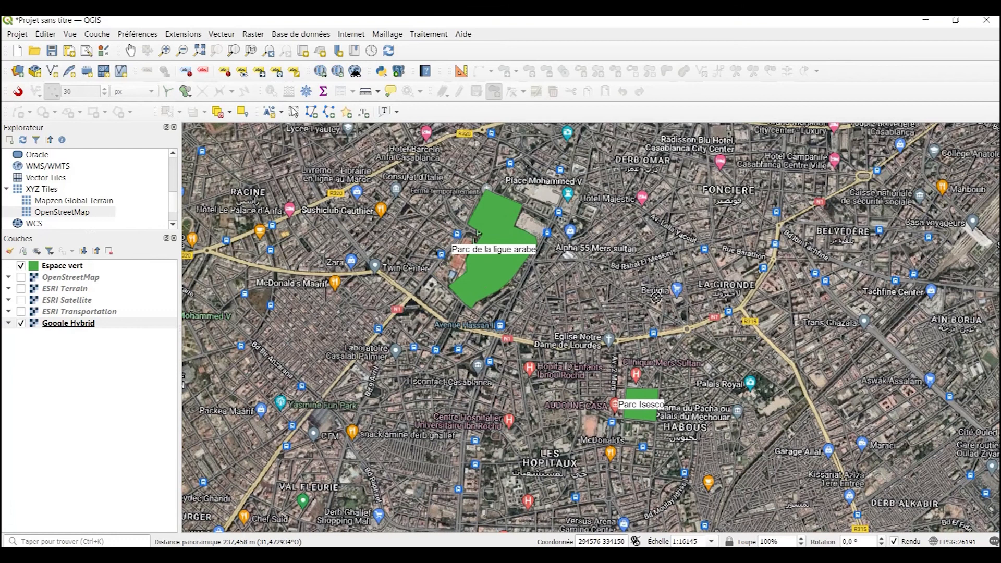
Step: Compare the parks without a basemap, over ESRI Transportation and over Google Hybrid, leaving only the Google Hybrid basemap displayed
click(20, 323)
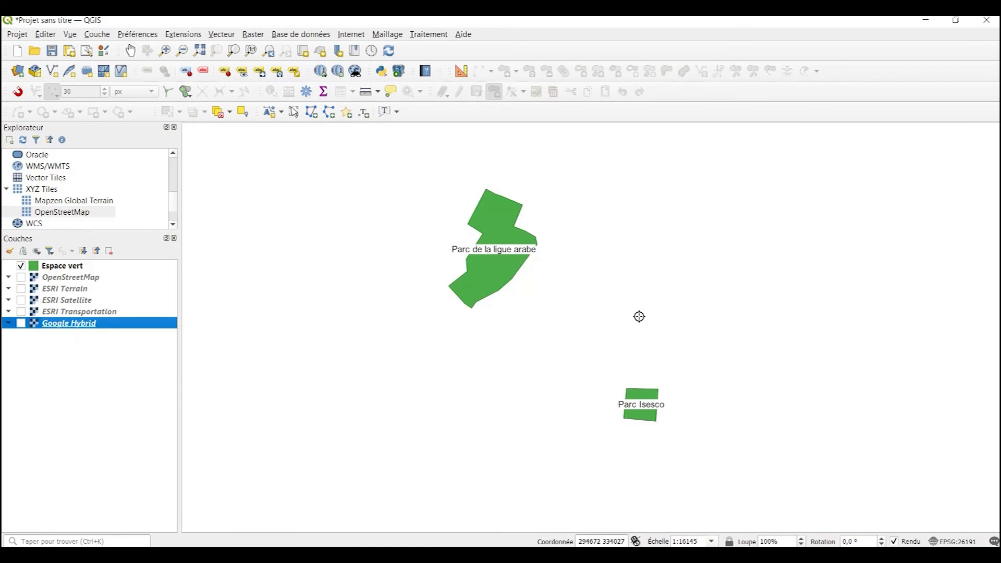
click(21, 324)
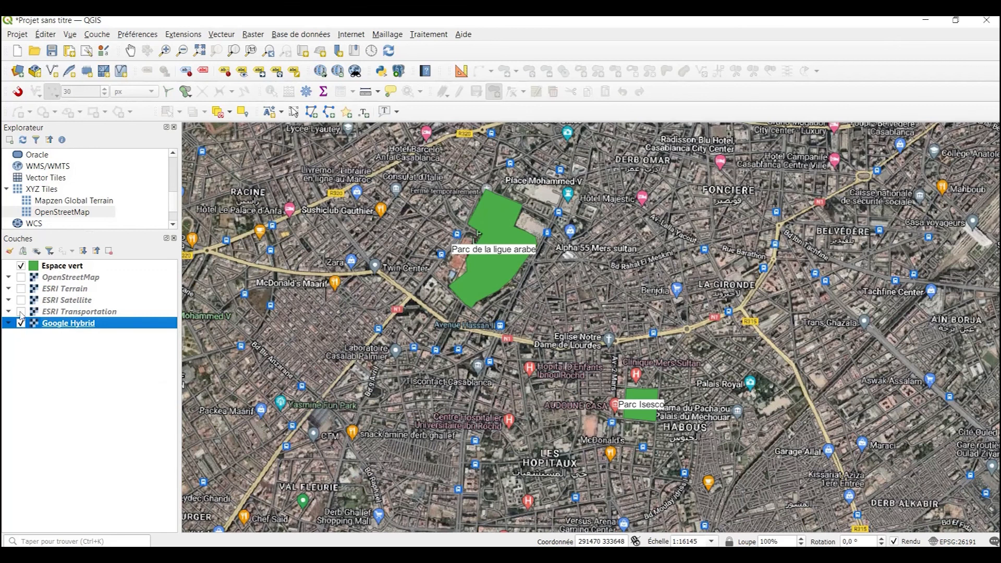
click(21, 312)
click(21, 323)
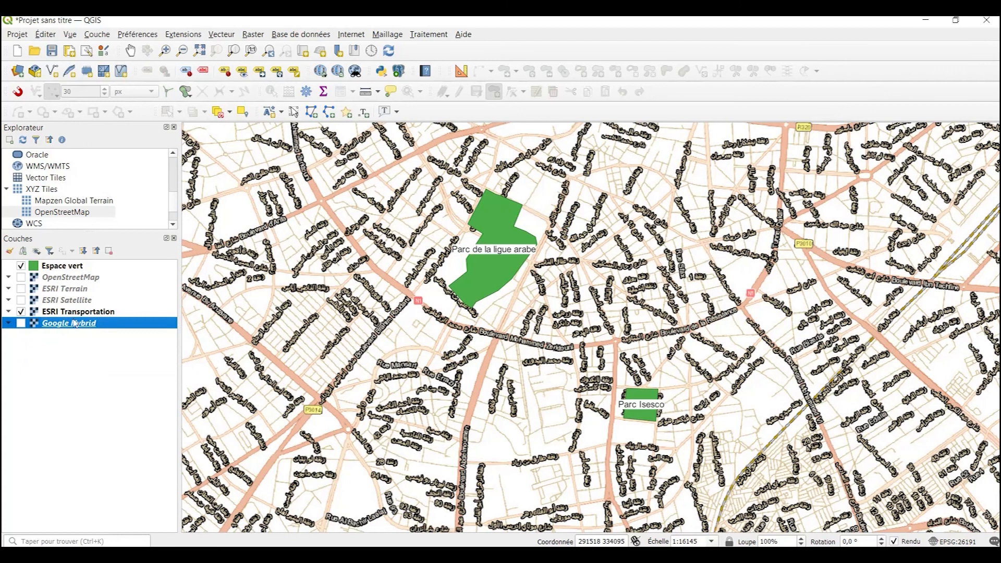
click(21, 324)
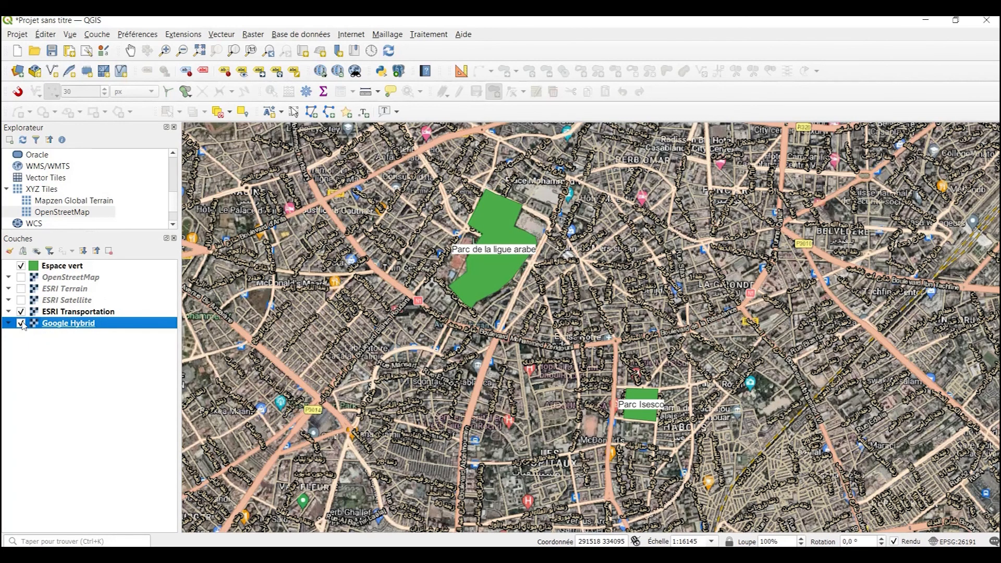
click(21, 313)
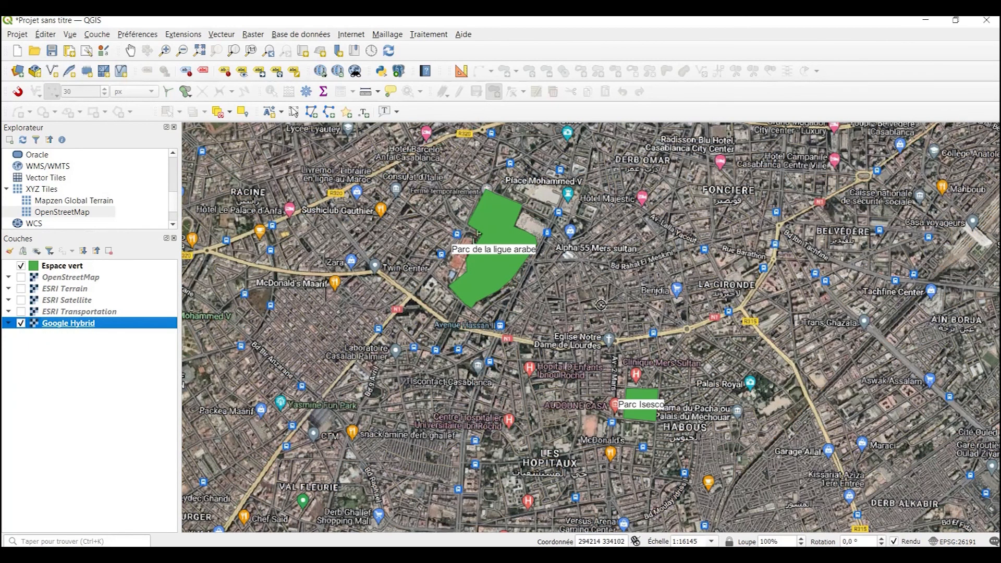